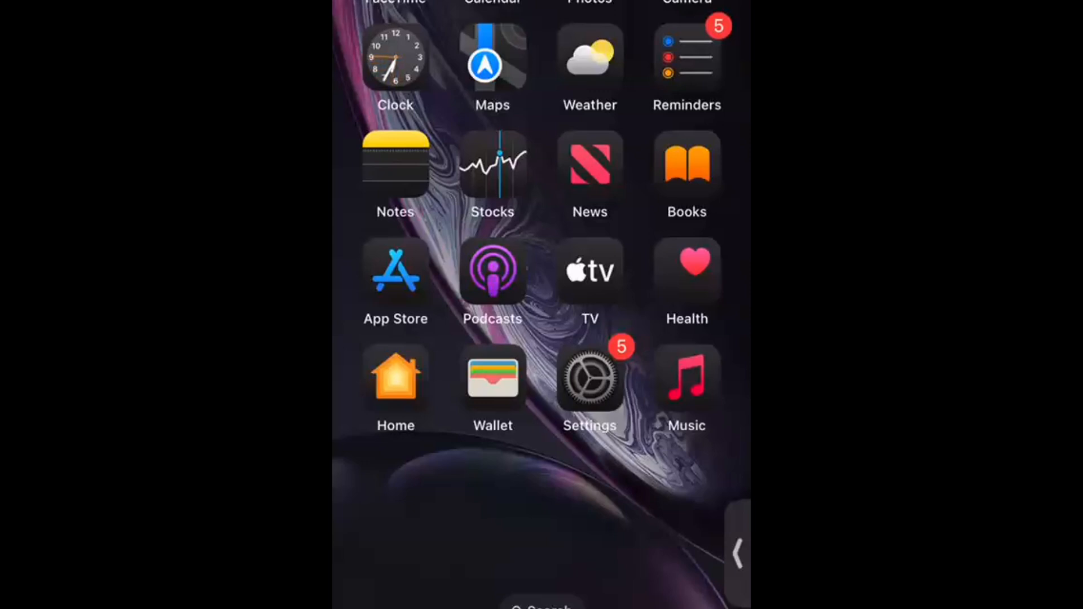
Search the App Store for 'microsoft to', then install and launch Microsoft To Do.
left_click(396, 270)
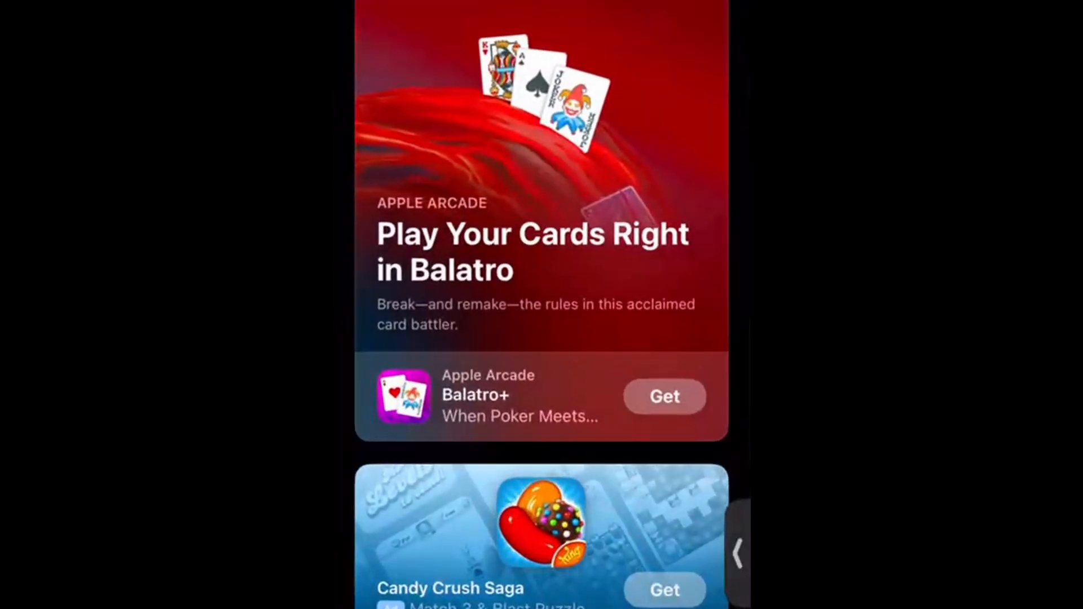
left_click(707, 606)
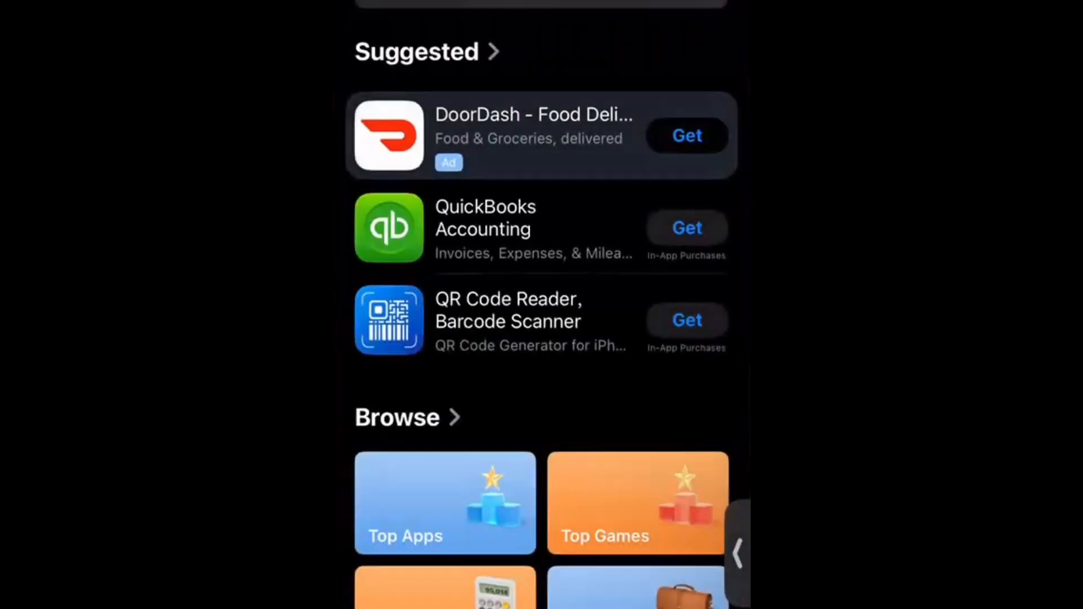
type("micros")
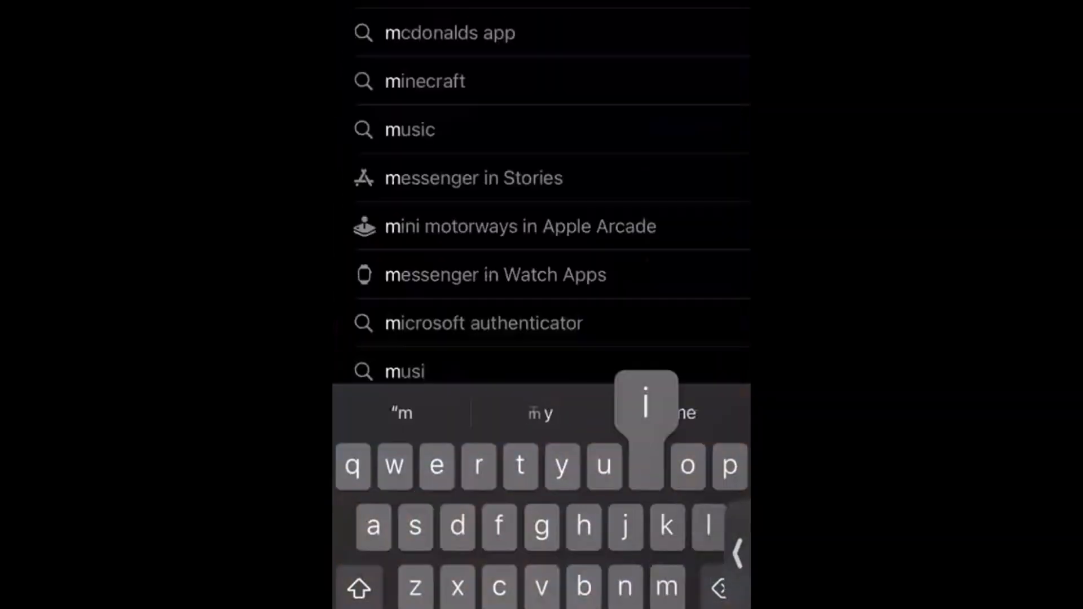
type("oft t")
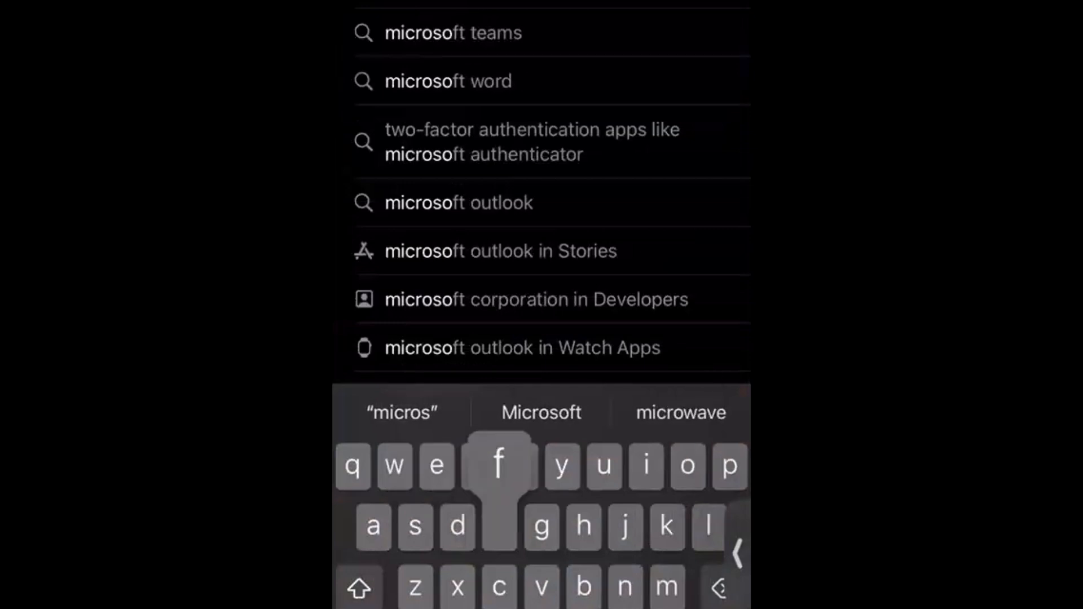
type("o")
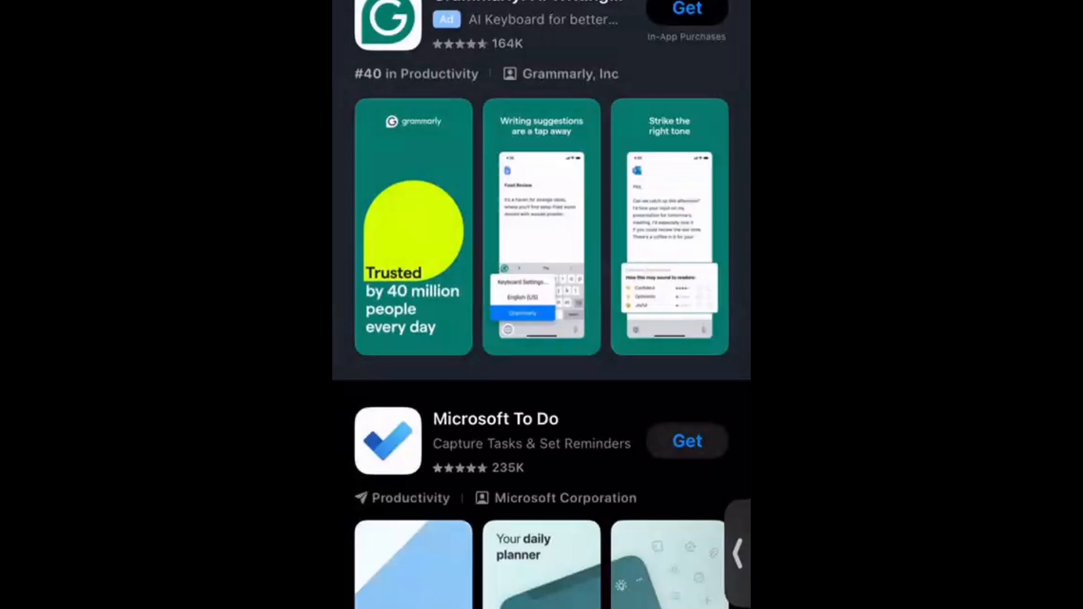
scroll(541, 304, "down", 4)
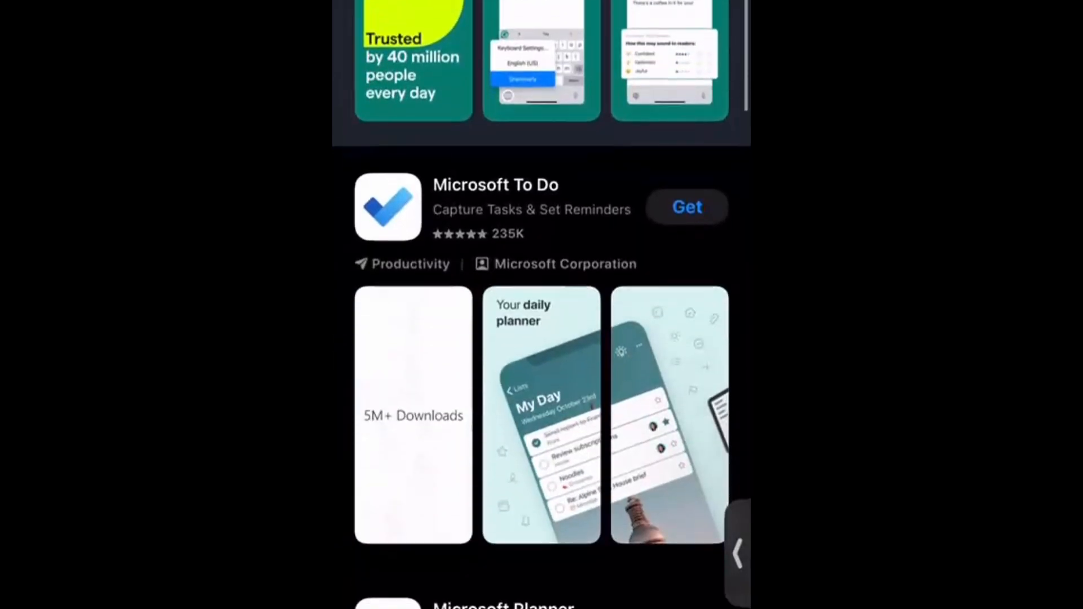
left_click(687, 202)
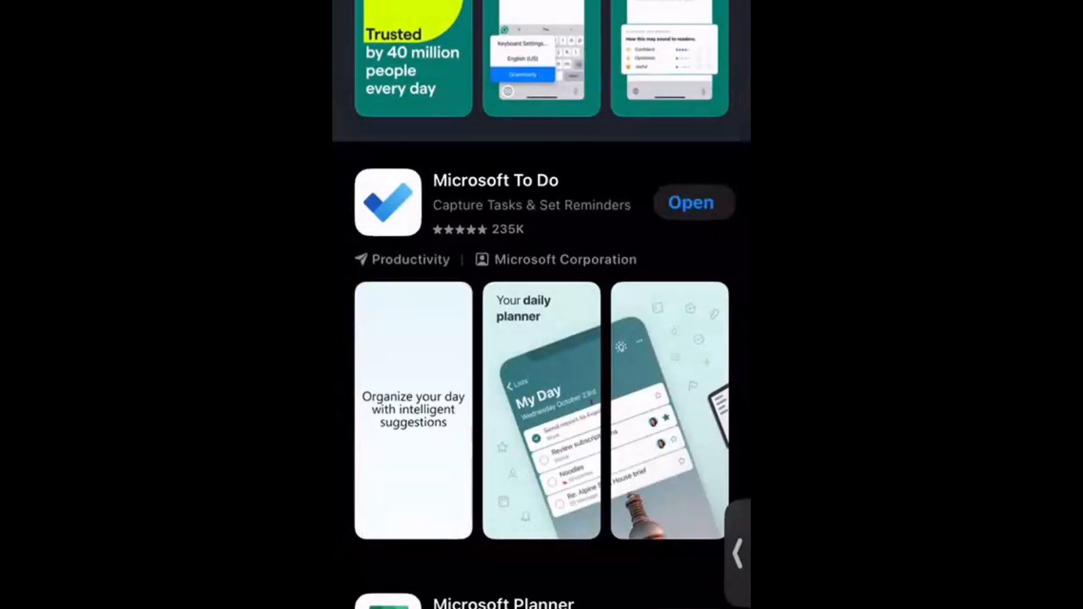
left_click(687, 203)
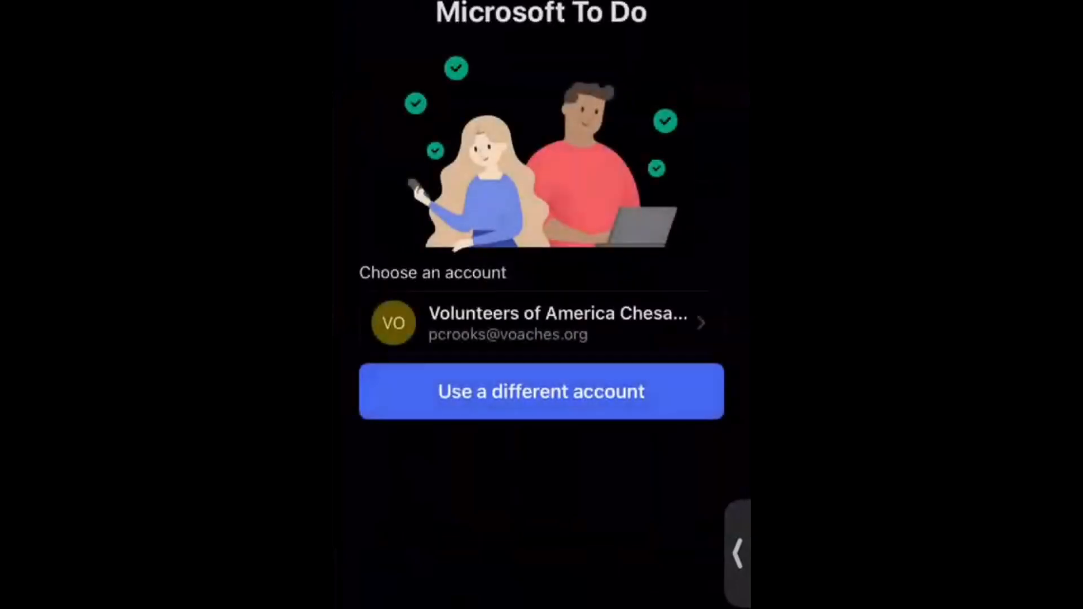
Sign in with a different work account by entering its e-mail address and password.
left_click(541, 391)
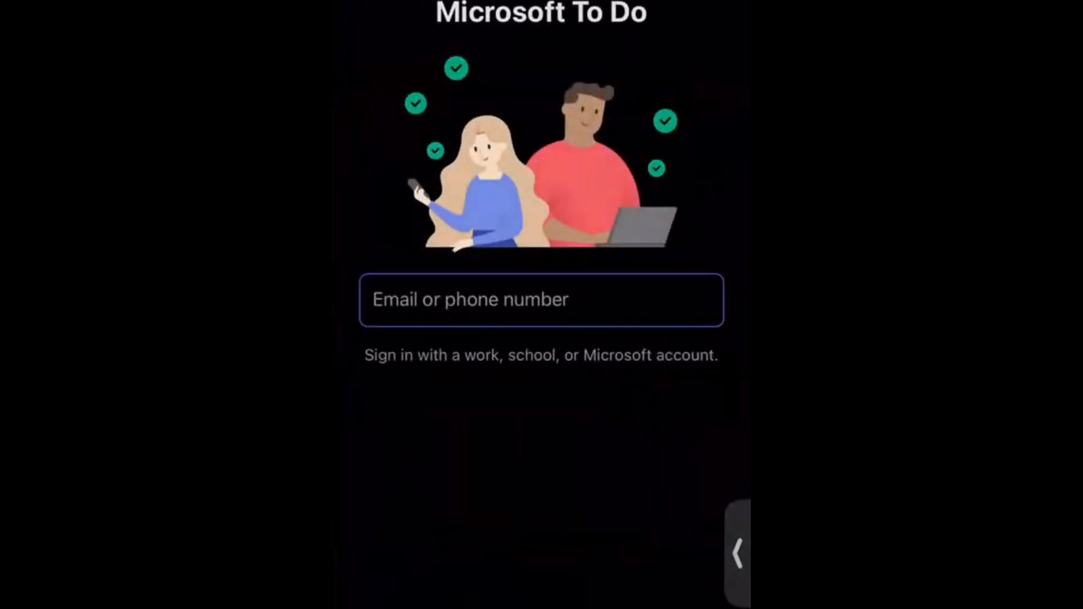
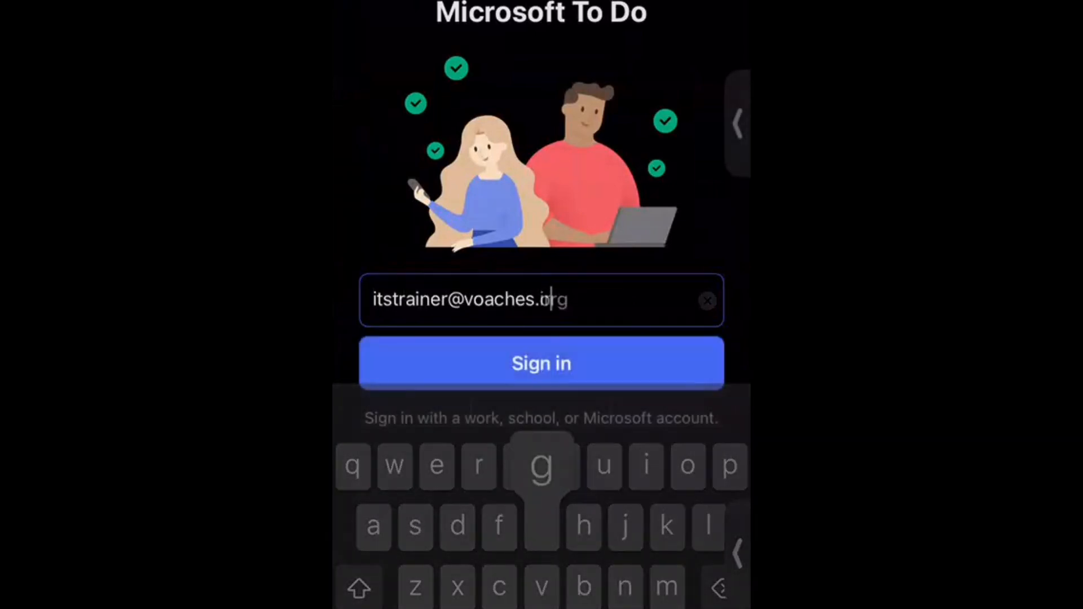
left_click(541, 363)
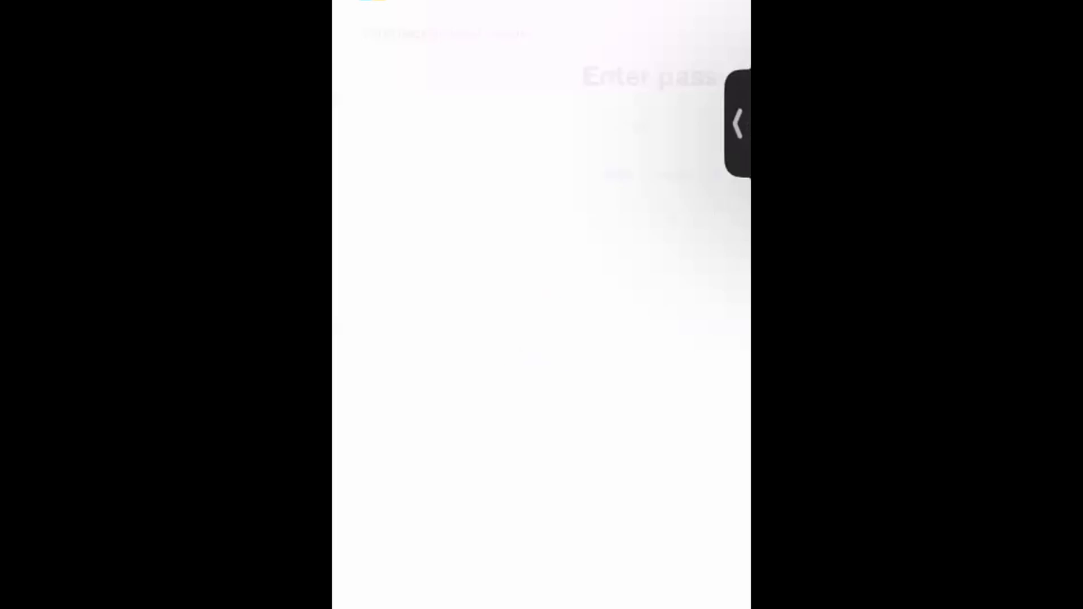
left_click(541, 124)
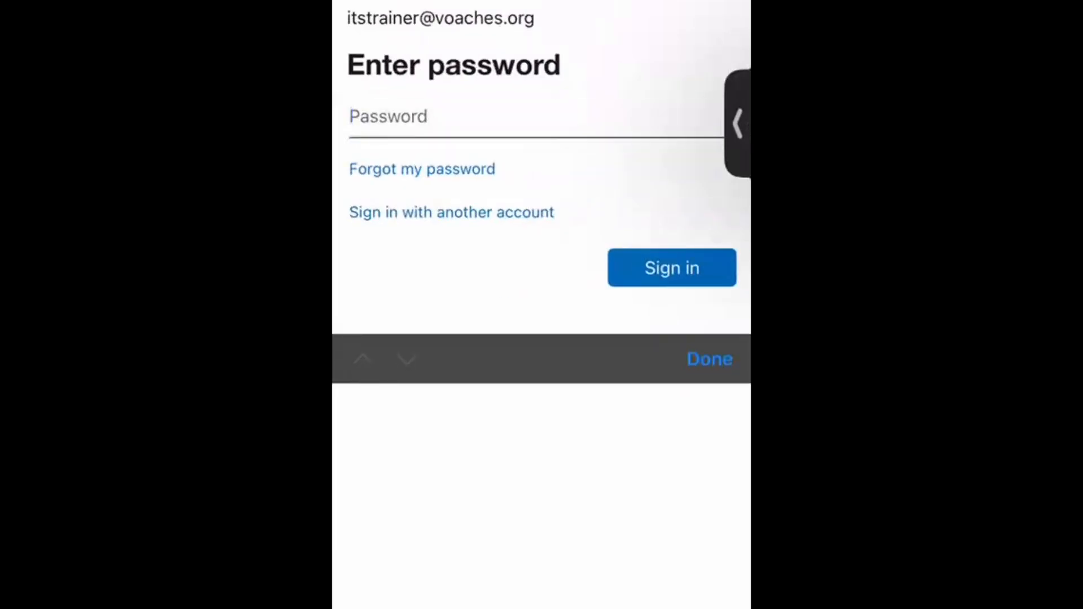
type("•••••")
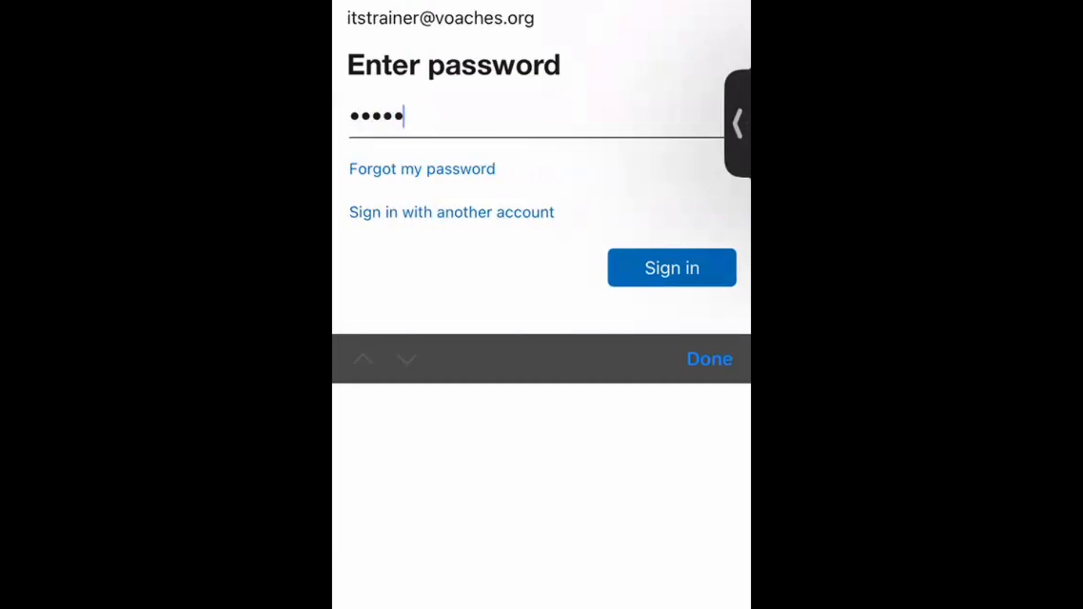
type("••••••••")
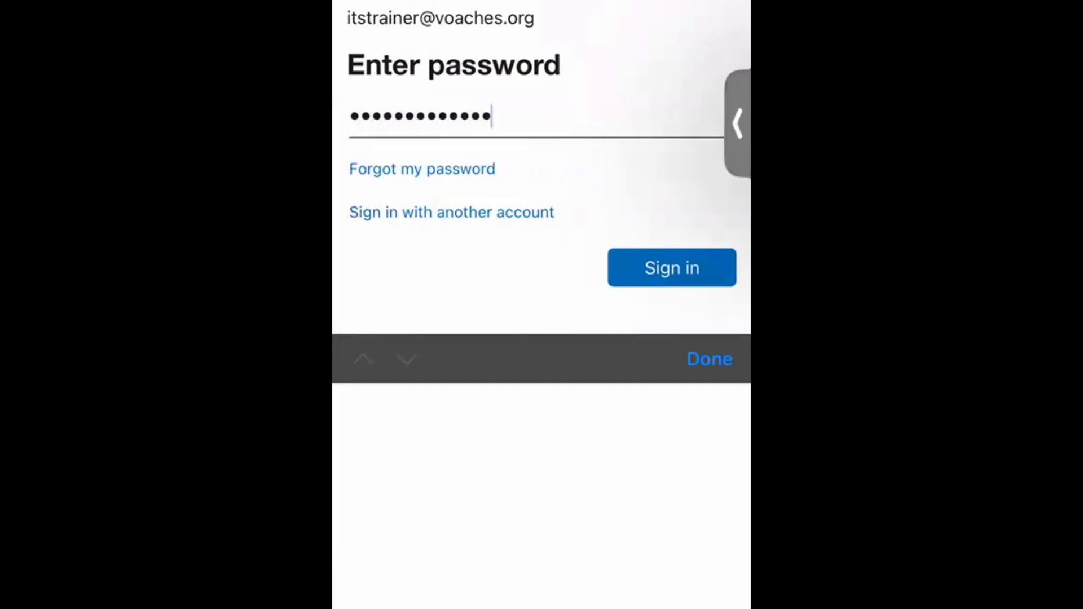
key("Return")
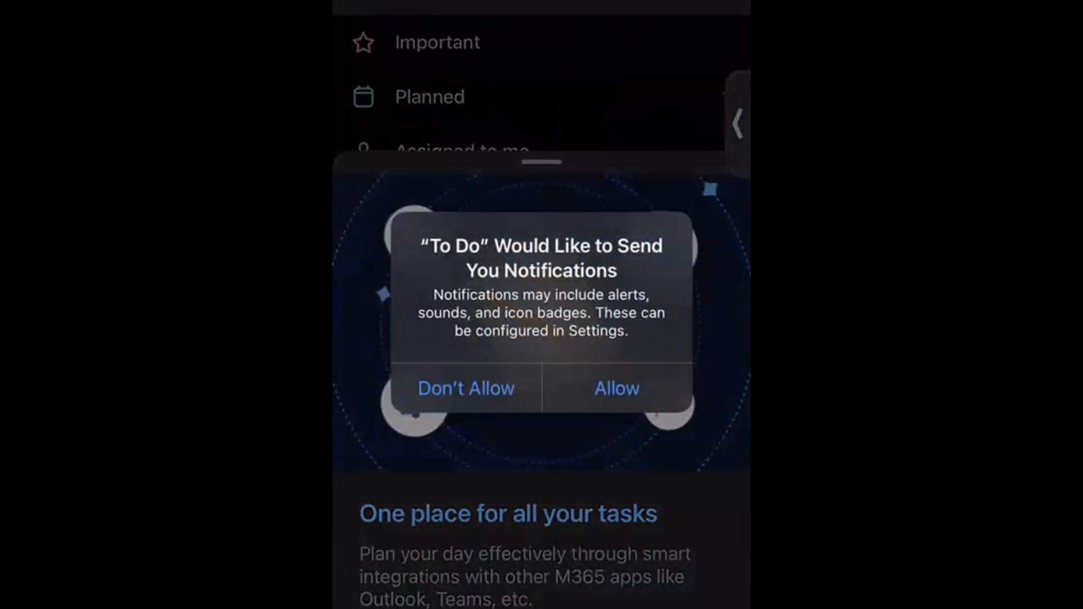
Decline notifications, then scroll through the synced lists, such as Excel Class Series and Brag Book.
left_click(465, 388)
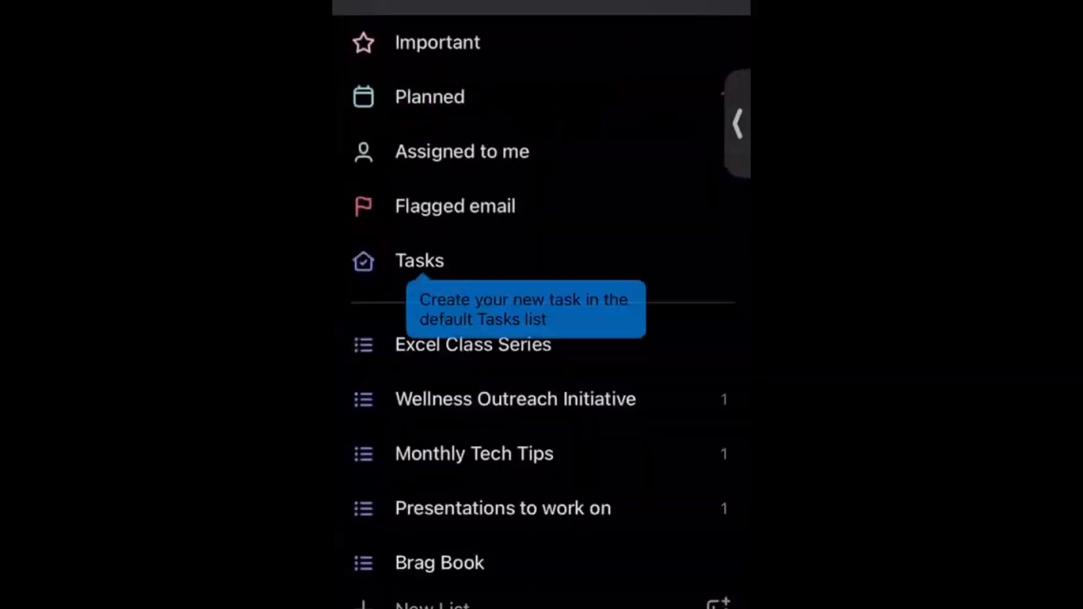
scroll(541, 305, "down", 2)
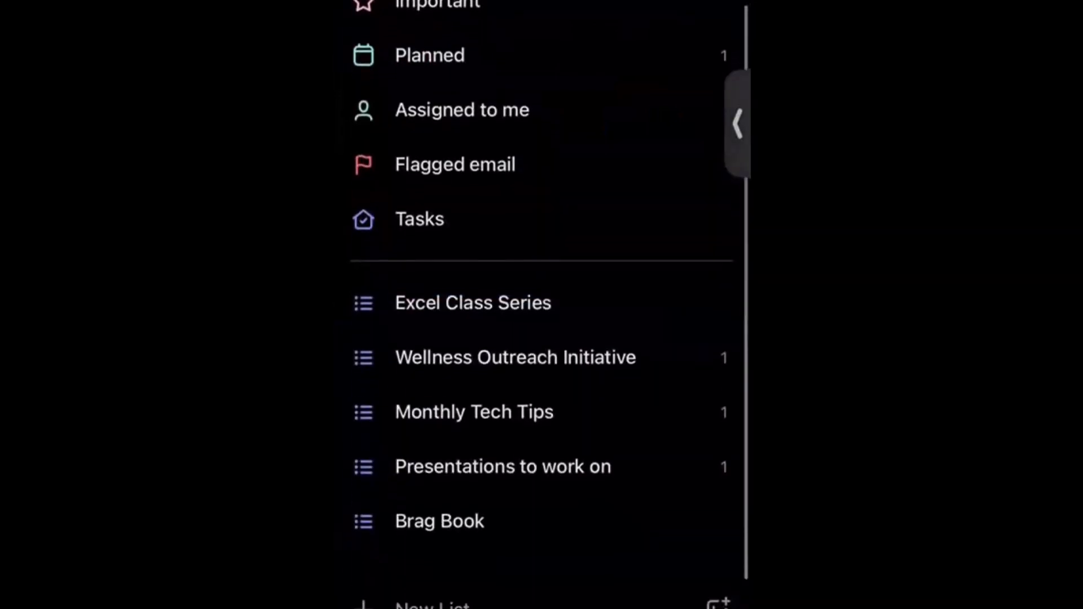
scroll(541, 305, "up", 1)
scroll(541, 304, "down", 1)
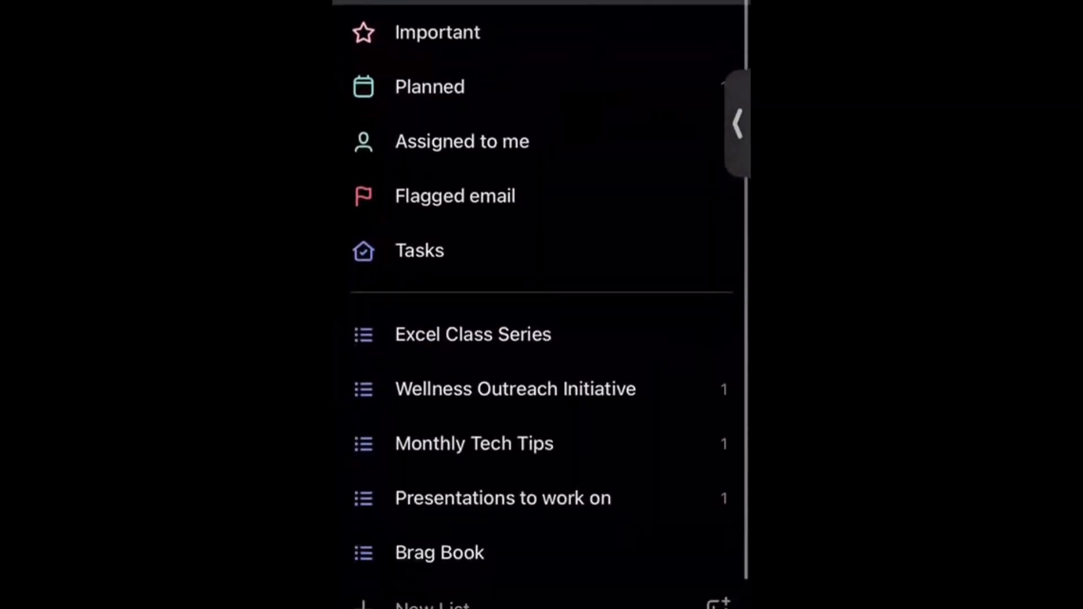
scroll(541, 305, "up", 1)
scroll(542, 304, "up", 1)
scroll(541, 304, "down", 1)
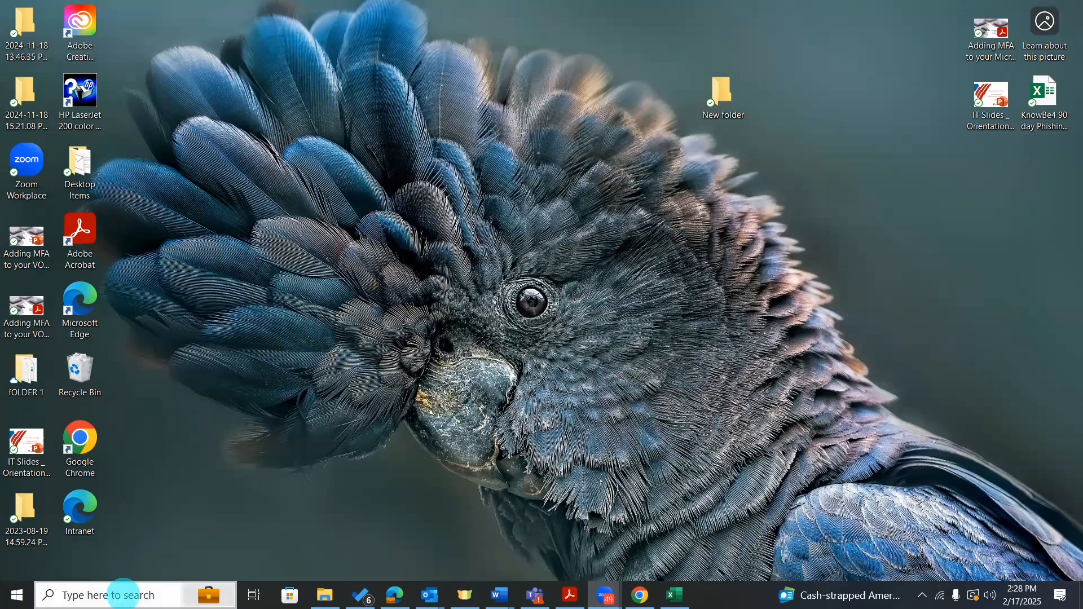
Search Windows for 'to' and launch the Microsoft To Do desktop app.
left_click(121, 593)
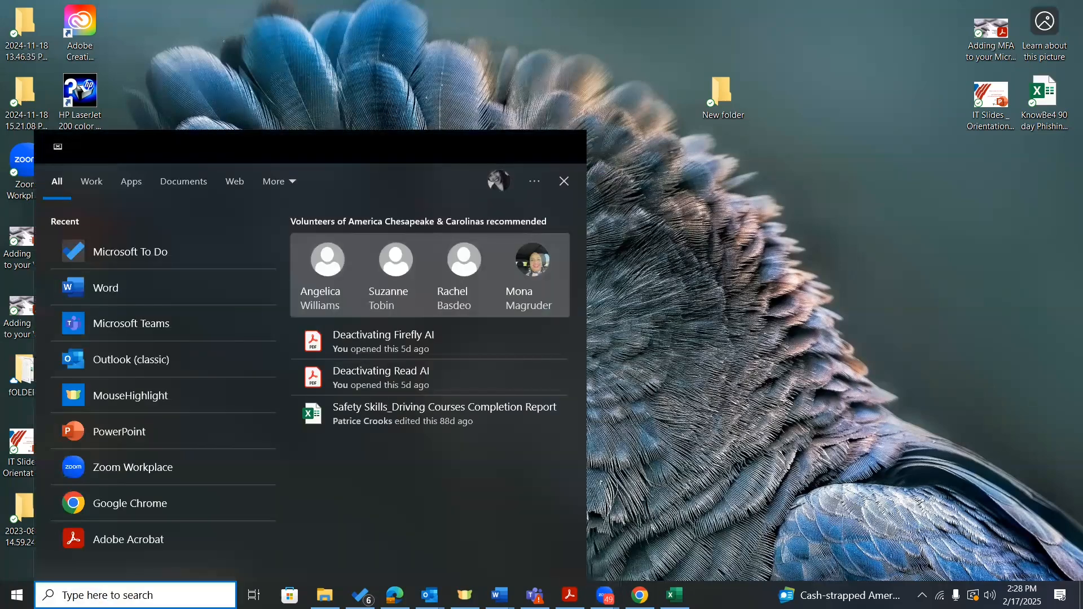
type("to")
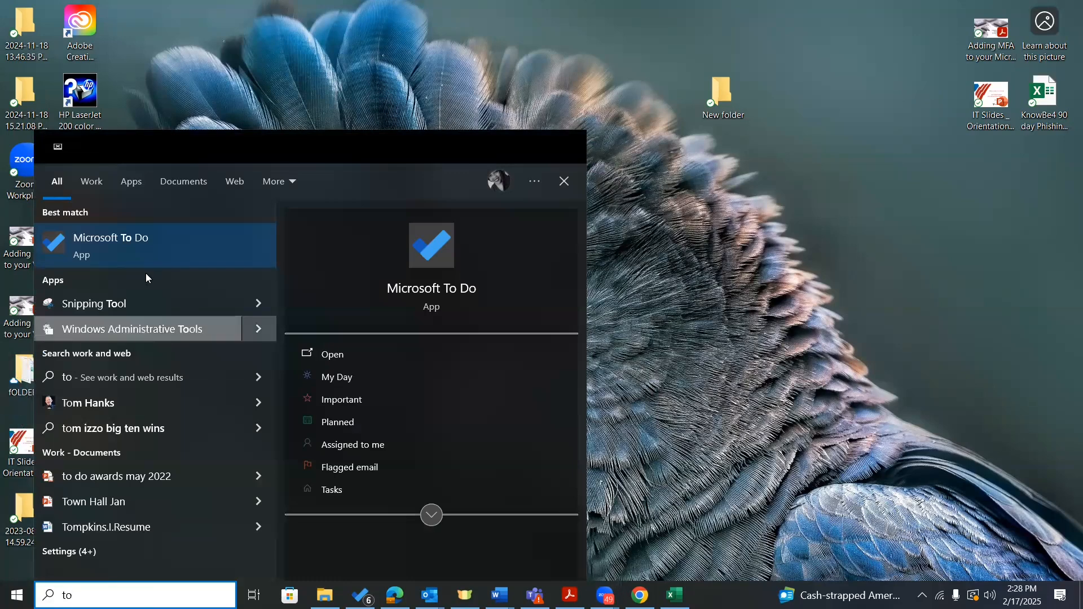
left_click(338, 357)
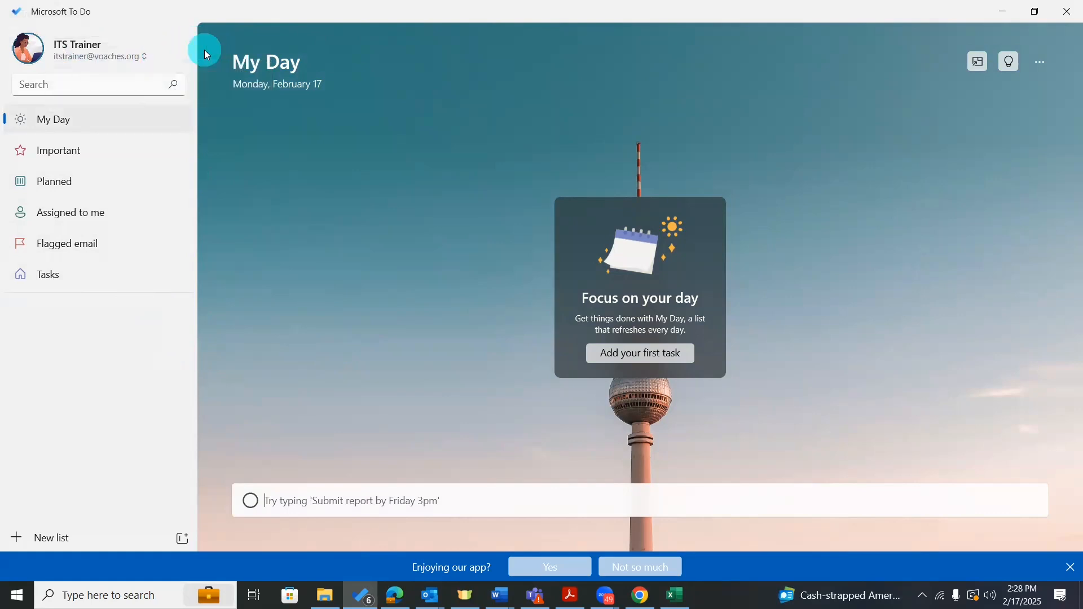
left_click(139, 50)
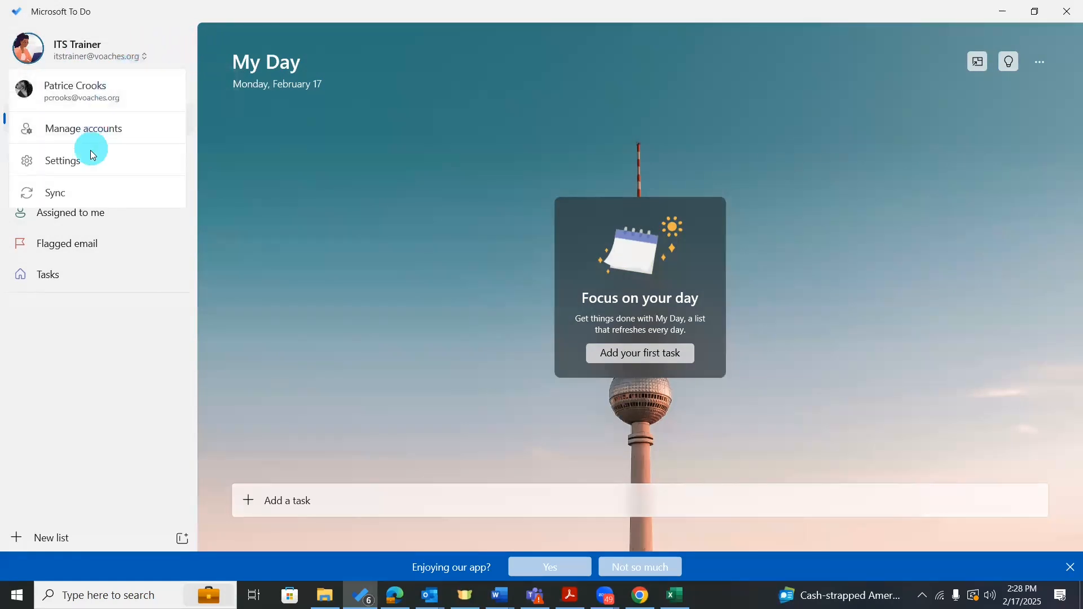
left_click(131, 127)
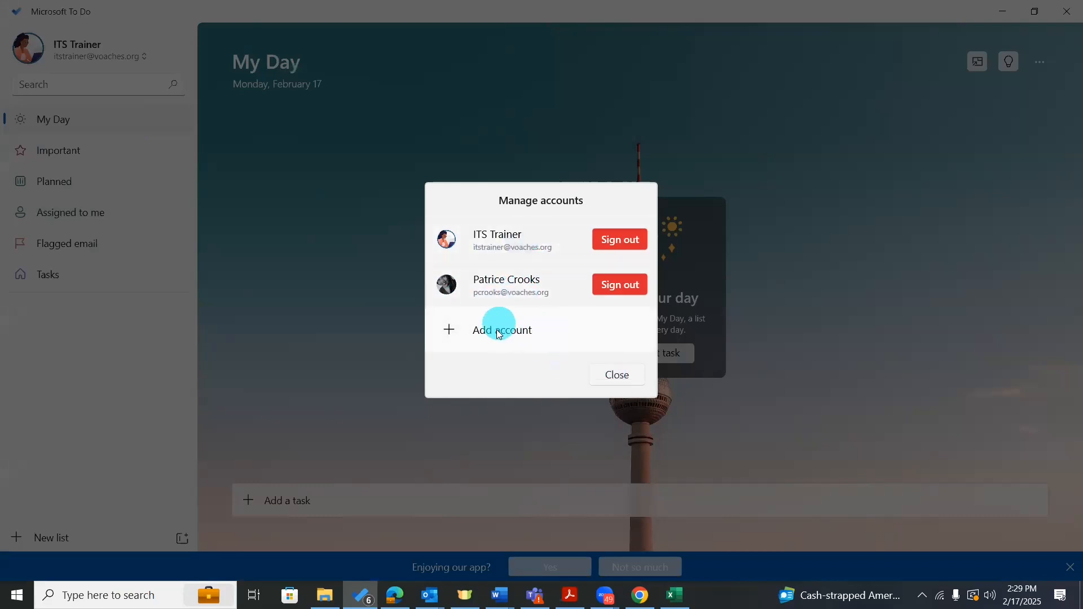
left_click(615, 376)
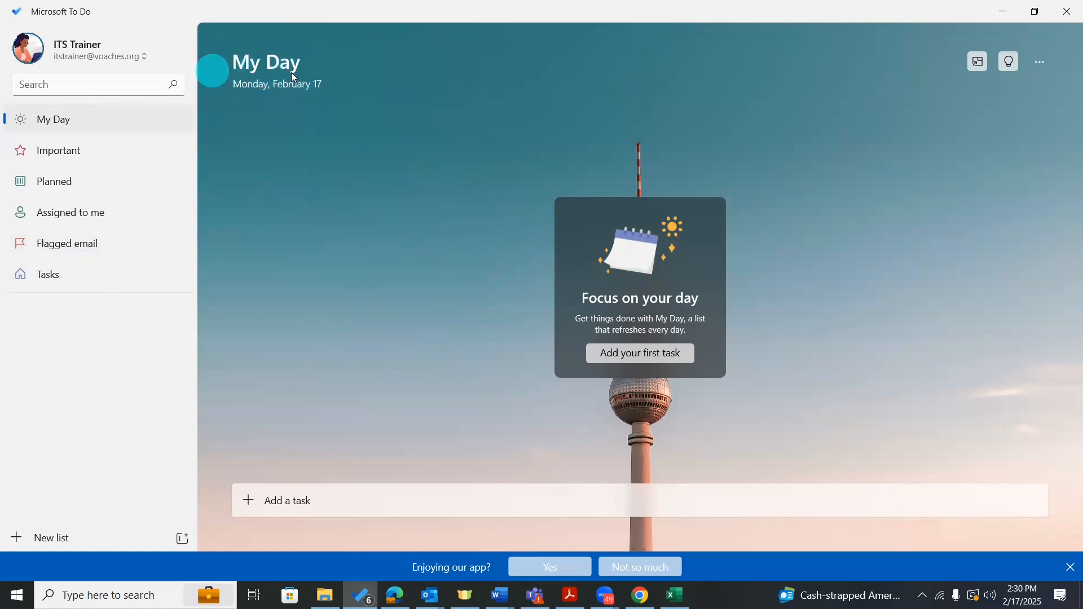
In Tasks, add 'Write an outline for the Presentation to management' and 'ITS Tech tip'.
left_click(97, 278)
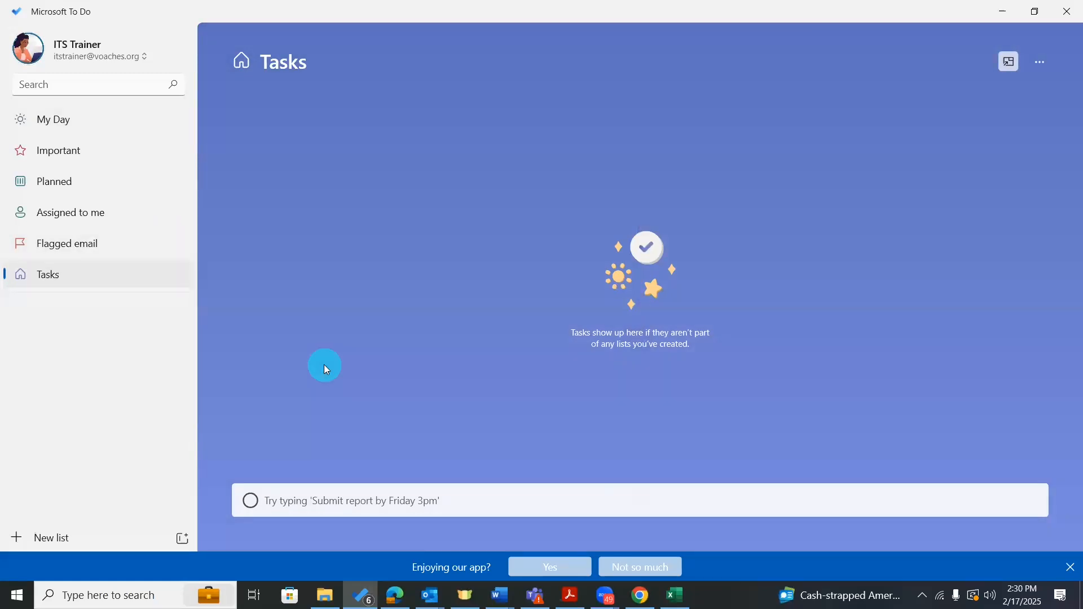
type("Wrtie a")
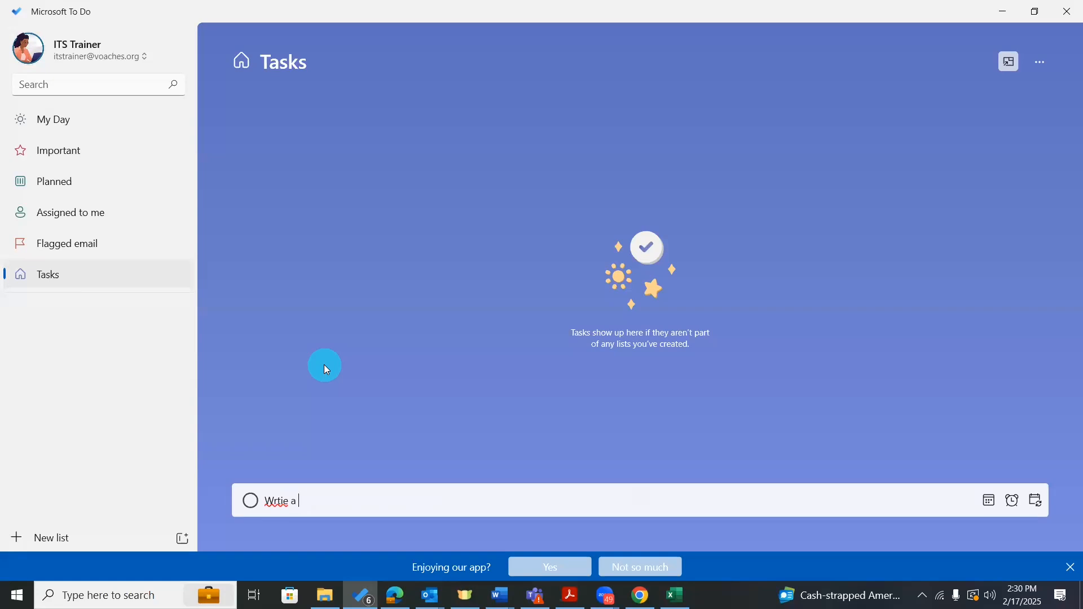
key("BackSpace")
key("BackSpace")
key("BackSpace")
key("BackSpace")
key("BackSpace")
key("BackSpace")
type("ite an outline for the Presentat")
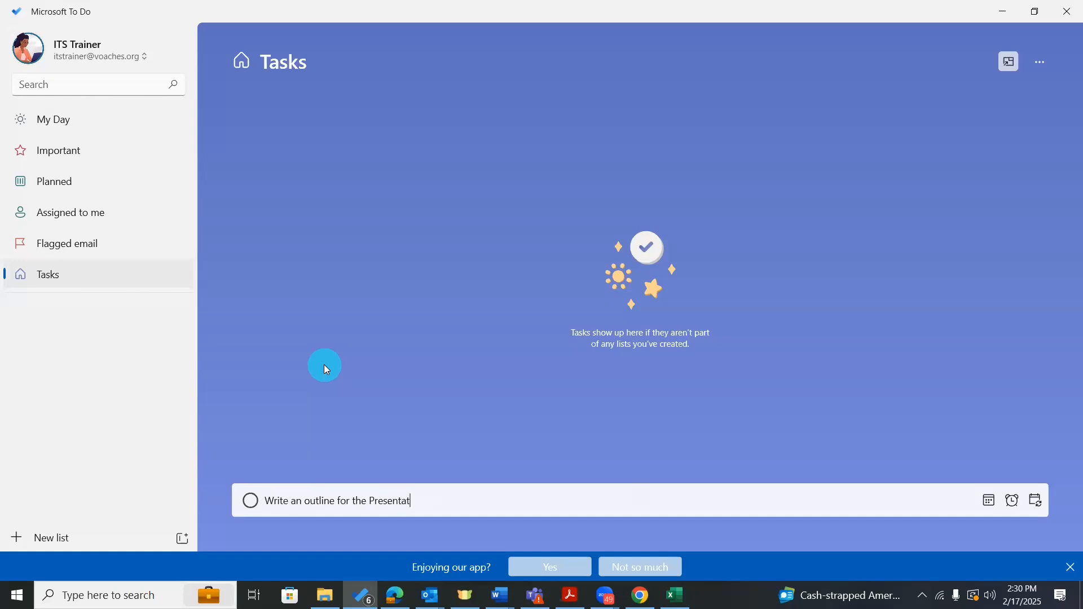
type("ion to management")
key("Return")
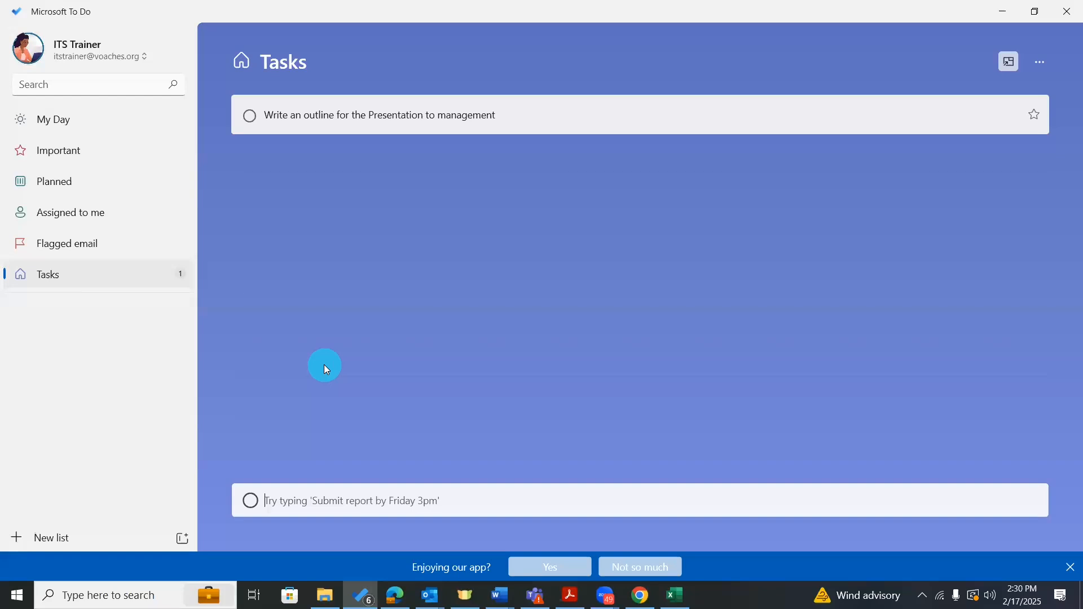
type("I")
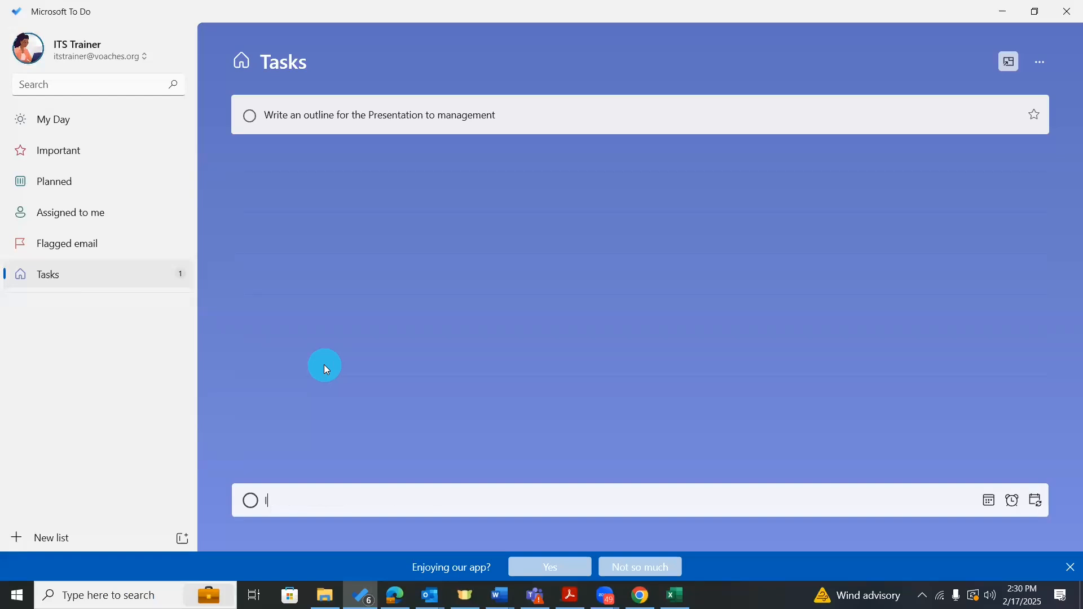
type("TS Tech tip")
key("Return")
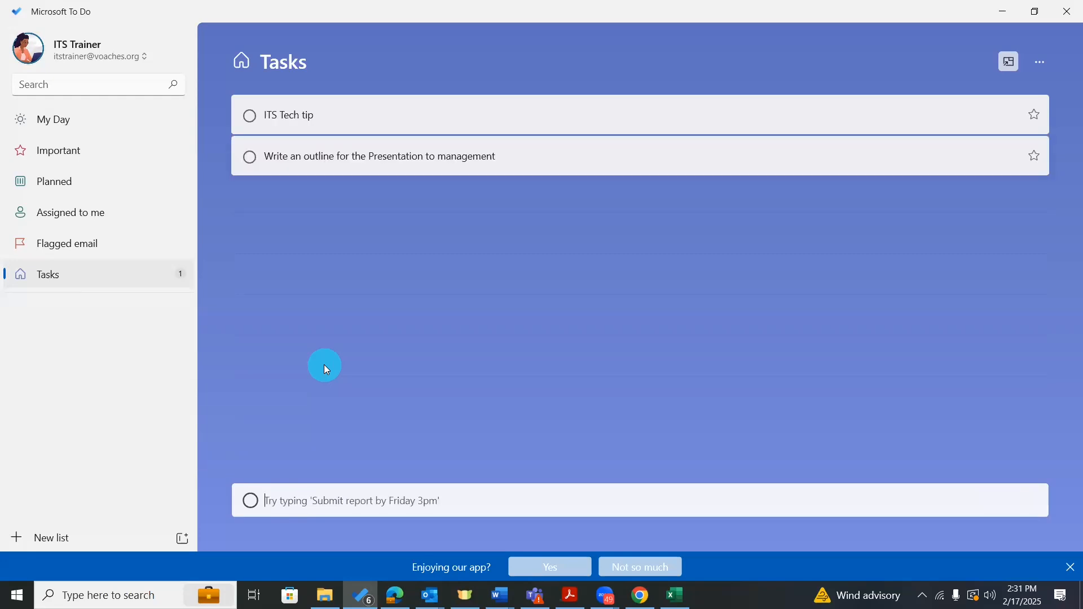
Add the vacation request, Excel Class curriculum, and wellness series partner tasks.
type("Rem")
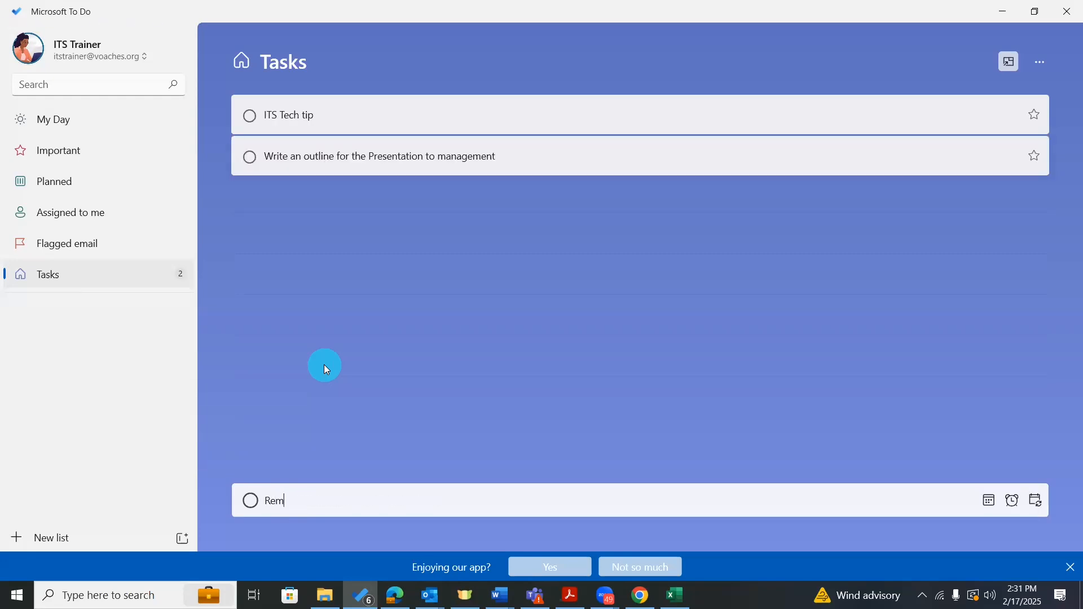
type("ember to request vacation time")
key("Return")
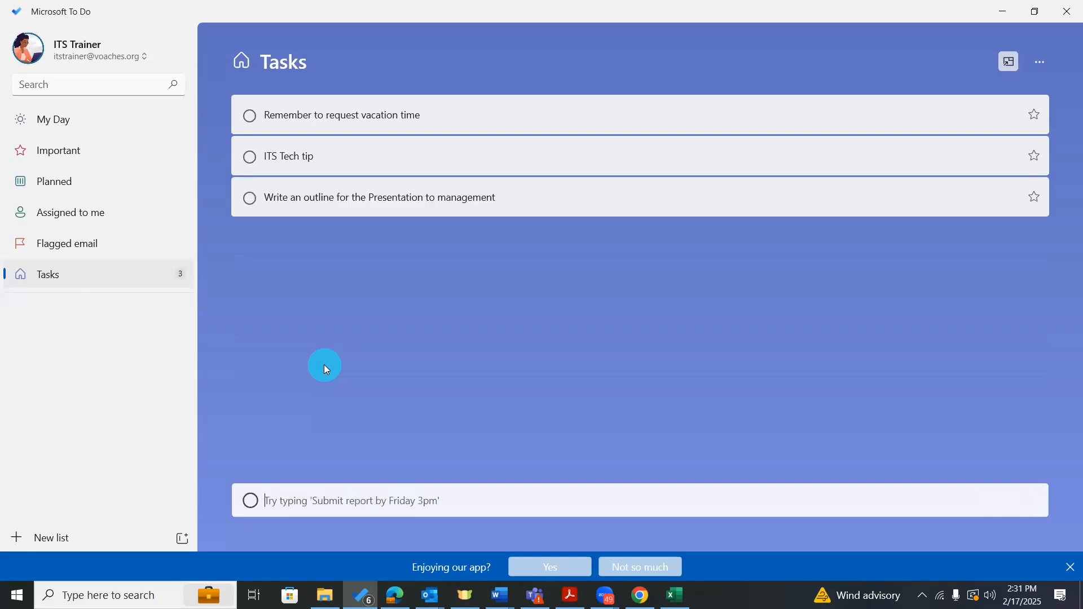
type("Write t")
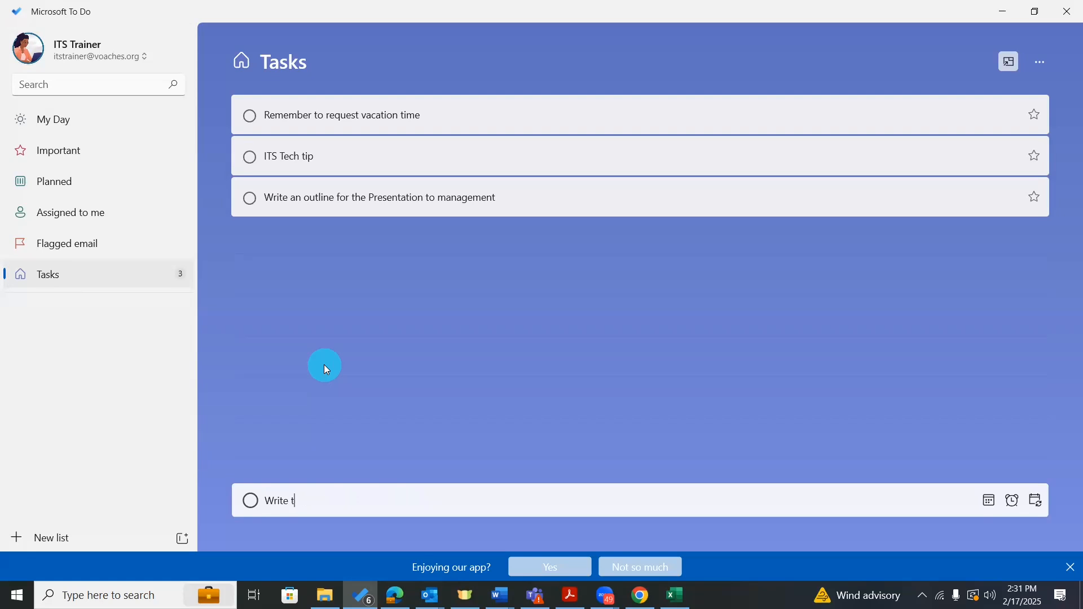
type("he curriculum for our next Excel Class")
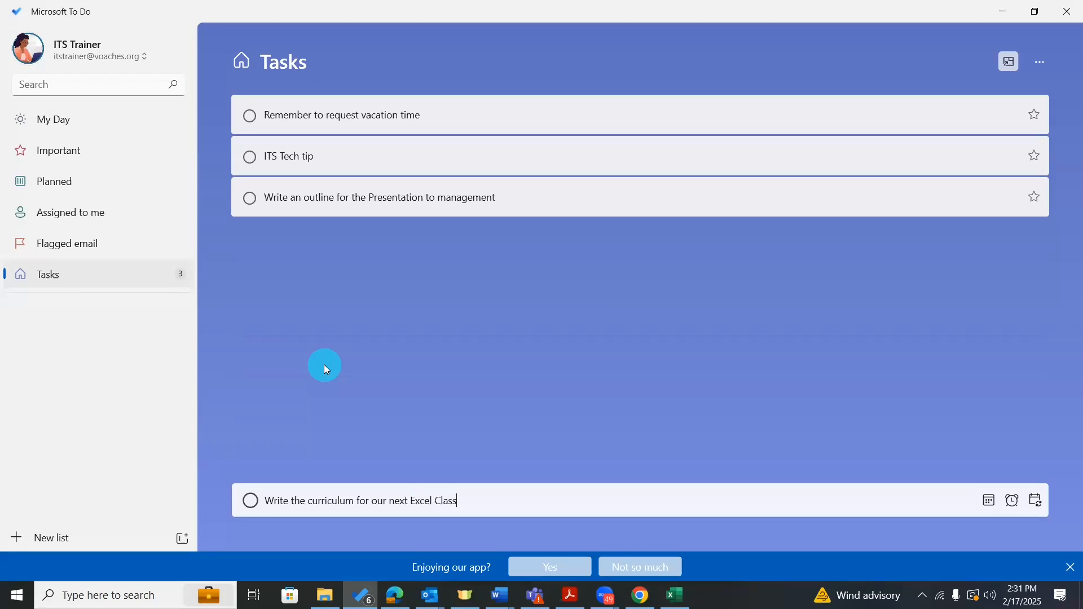
key("Return")
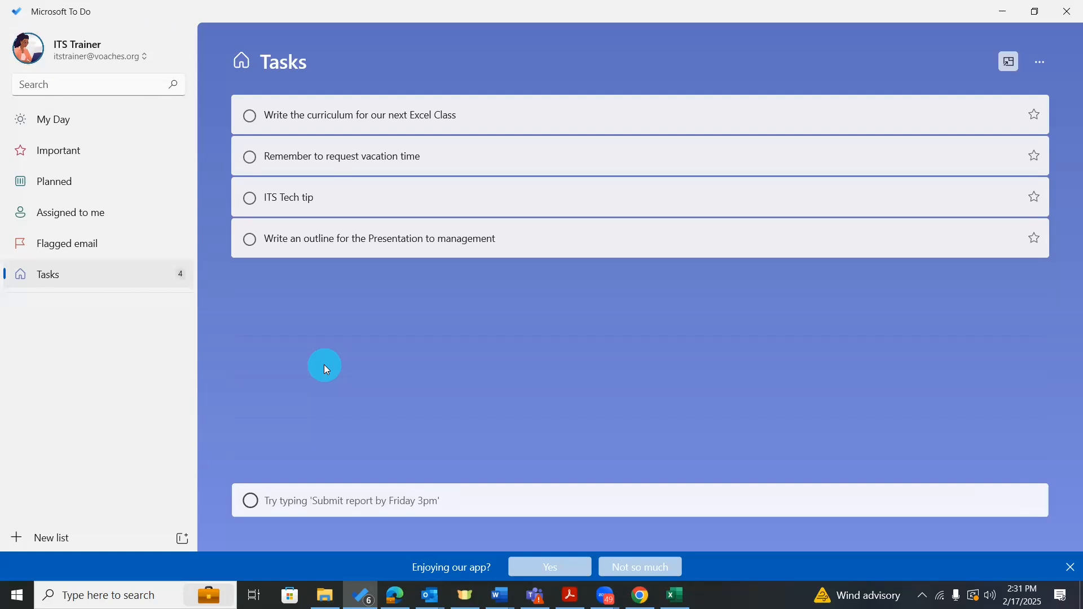
type("Find a part")
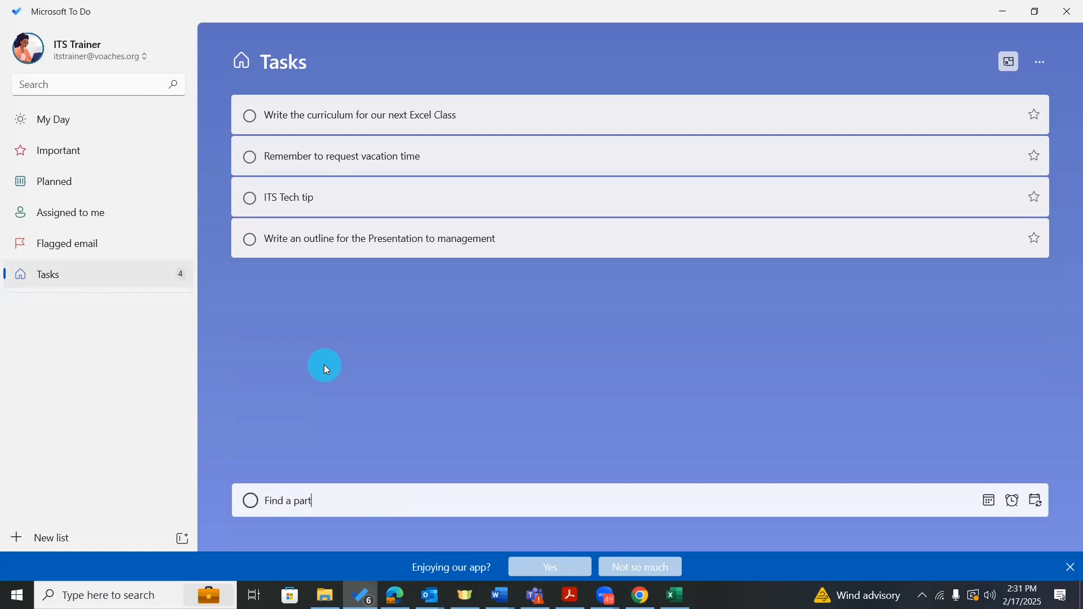
type("ner to work with for wellness series")
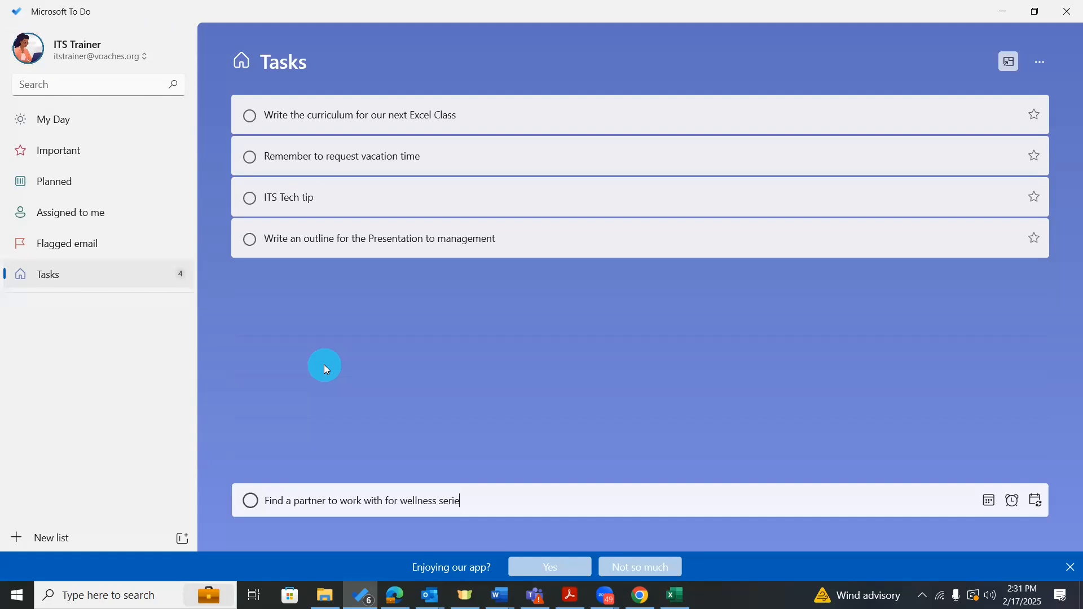
key("Return")
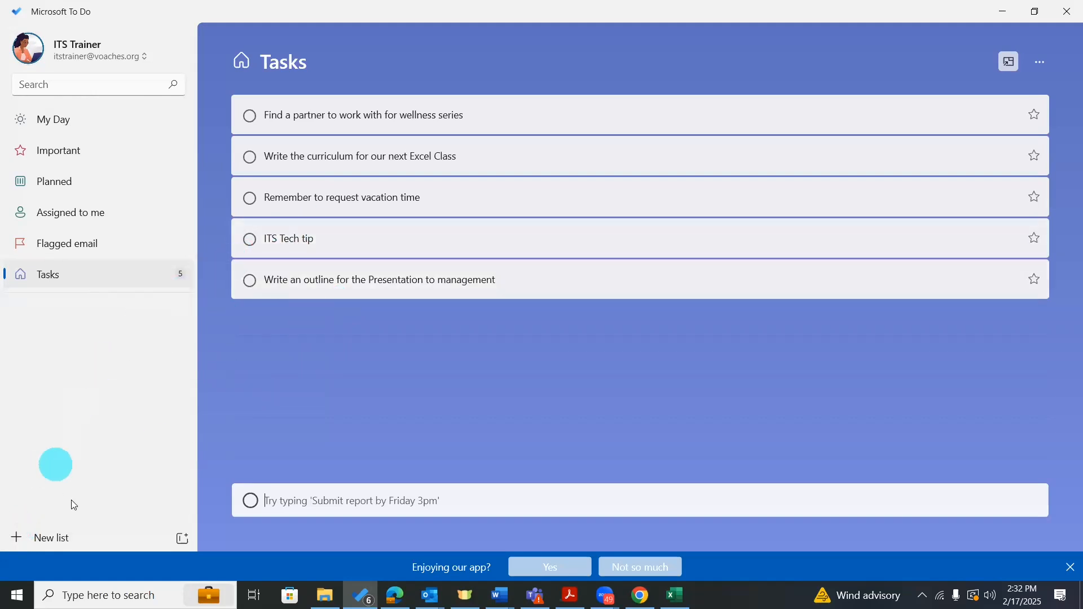
Create a new list named 'Excel Class Series'.
left_click(48, 537)
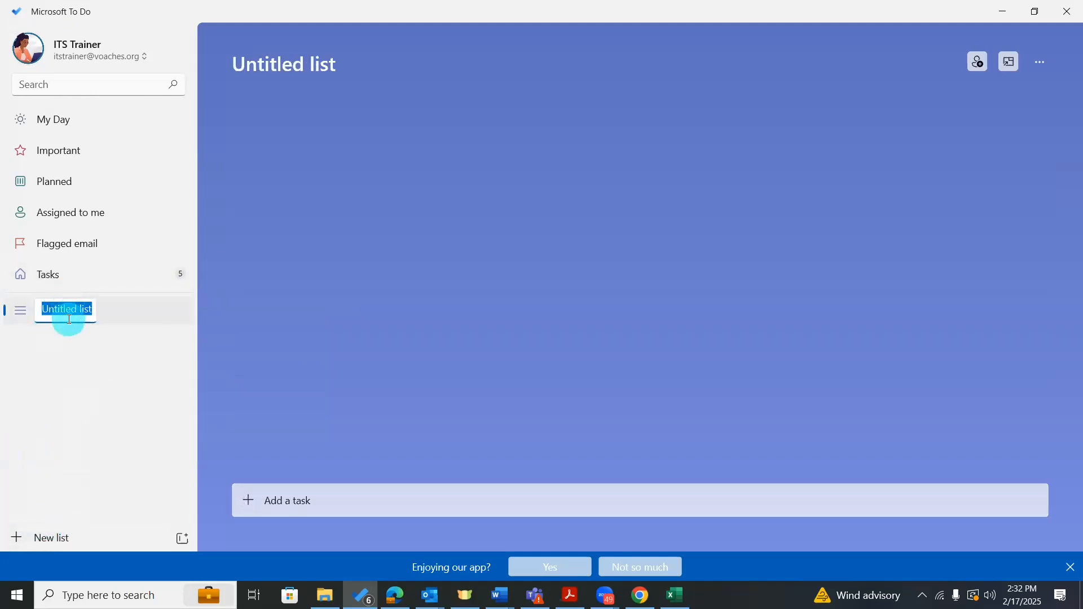
type("Excel Class Series")
key("Return")
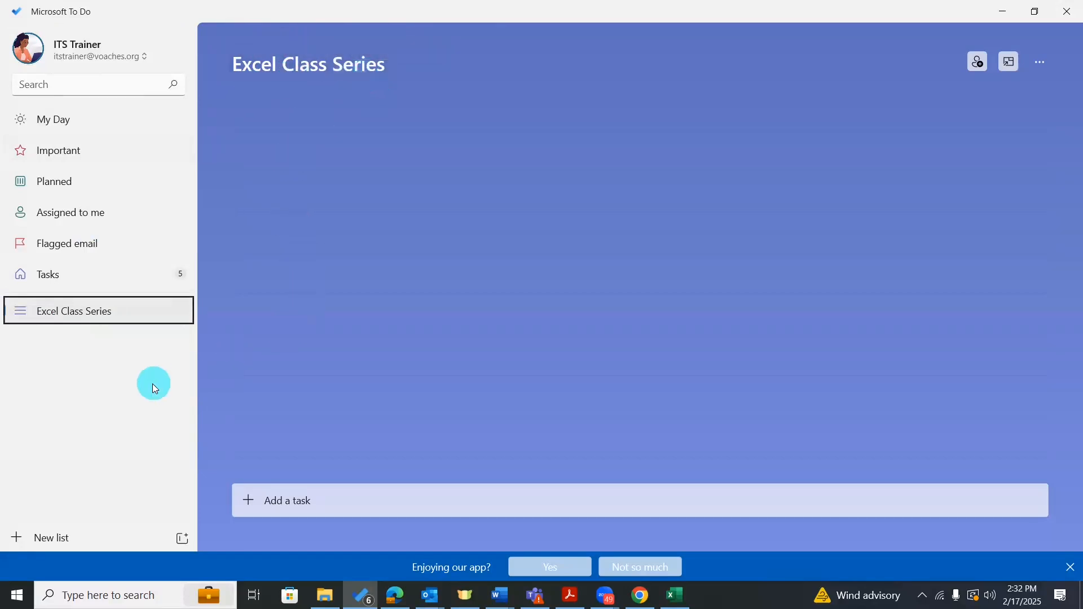
Move the Excel curriculum task from Tasks into Excel Class Series and confirm it arrived.
left_click(130, 274)
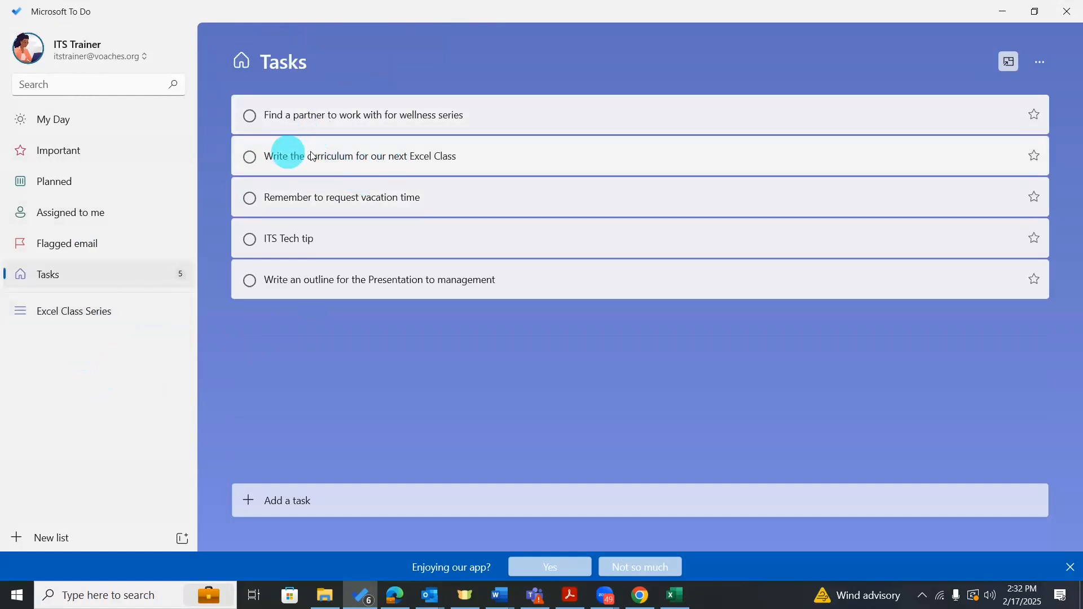
left_click(336, 171)
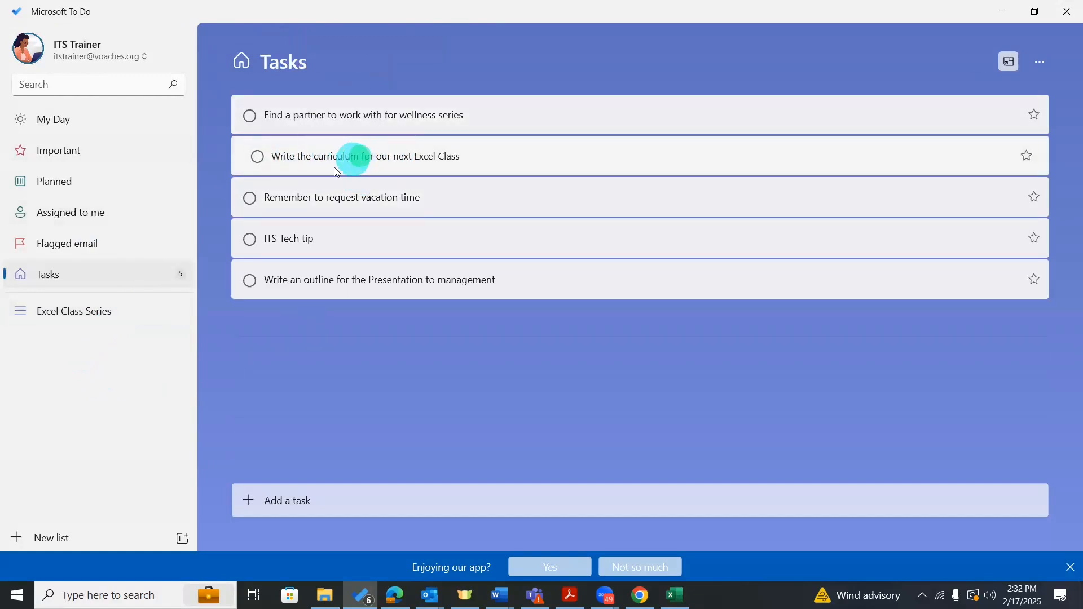
left_click_drag(337, 171, 104, 315)
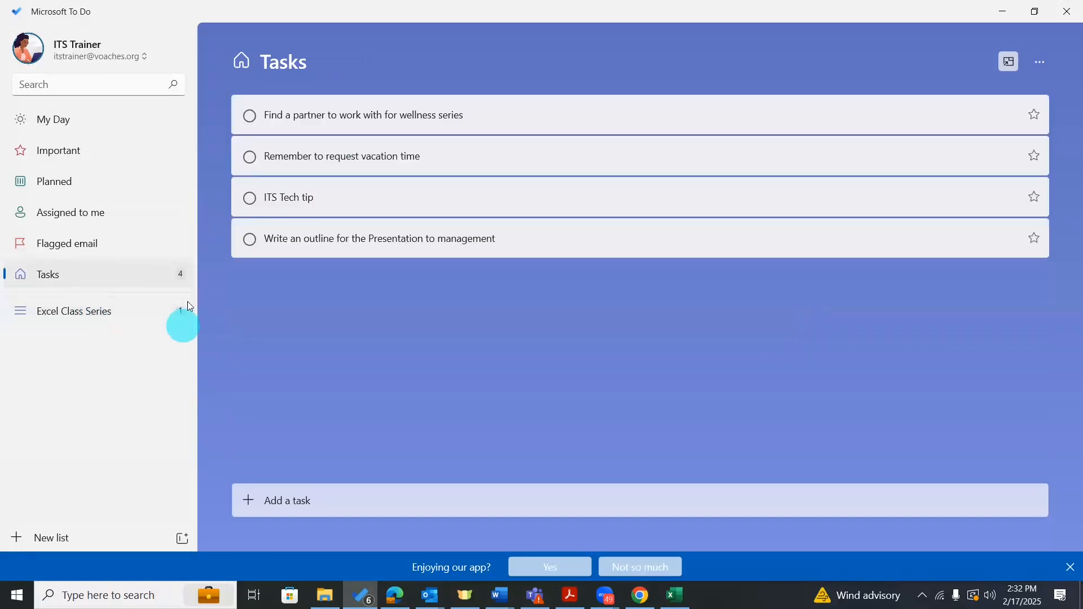
left_click(91, 311)
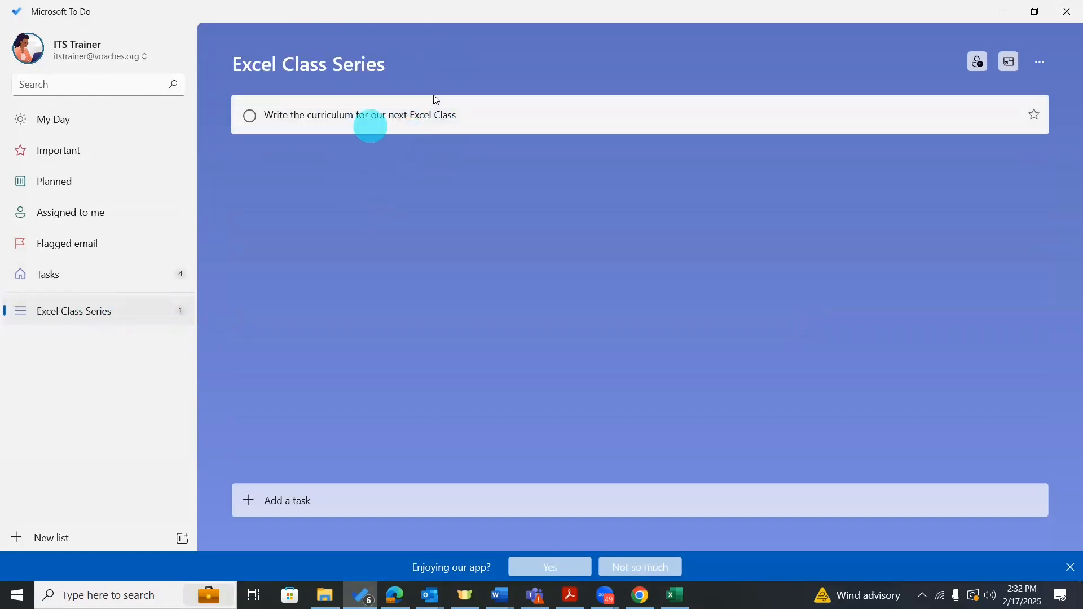
left_click(102, 282)
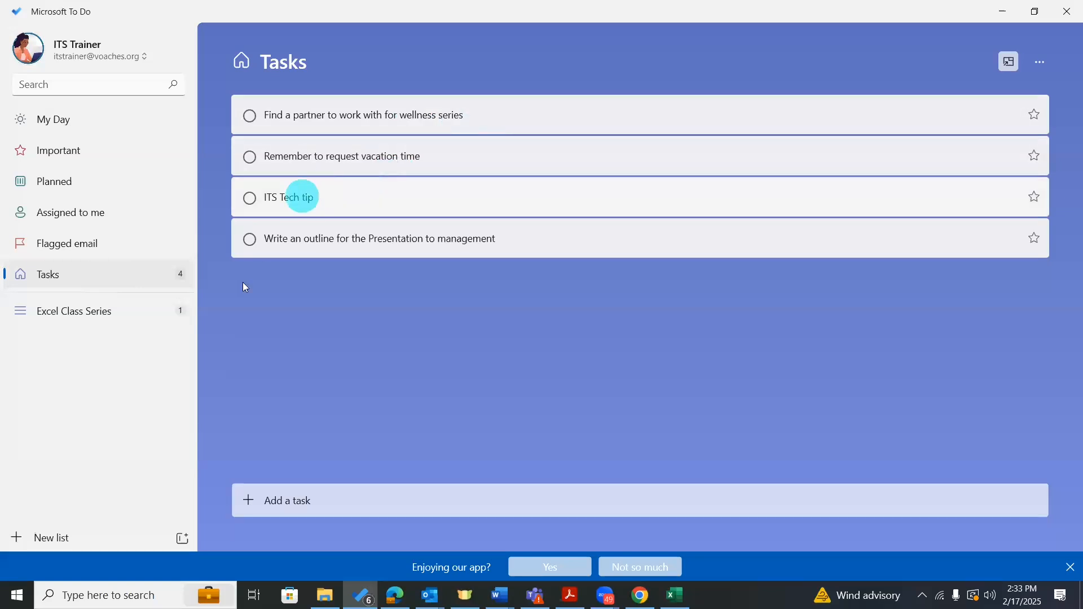
Create a 'Wellness Outreach Initiative' list and drag the wellness partner task into it.
left_click(62, 539)
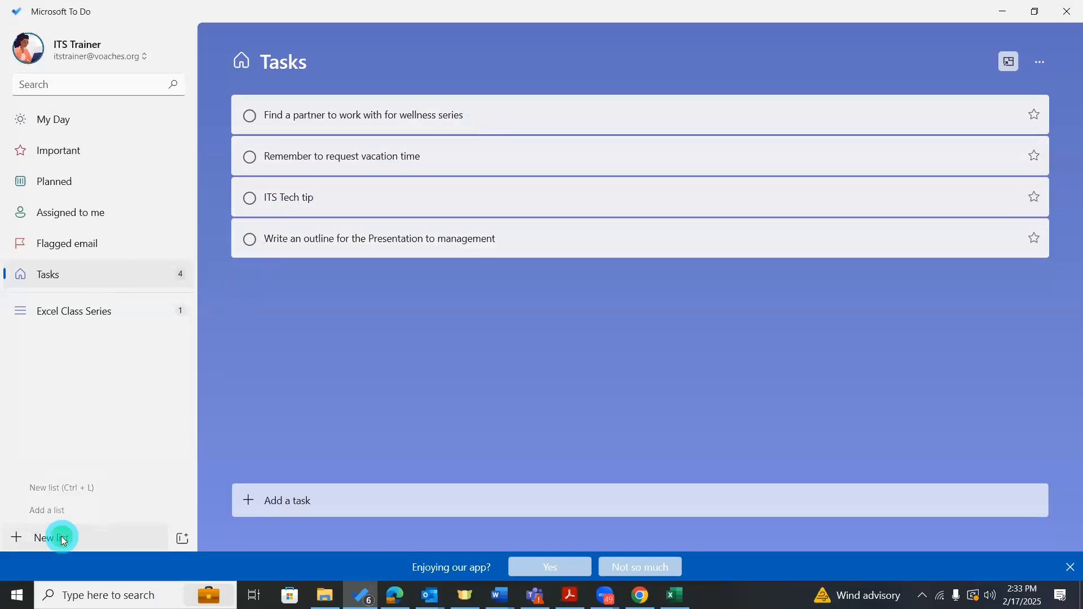
type("W")
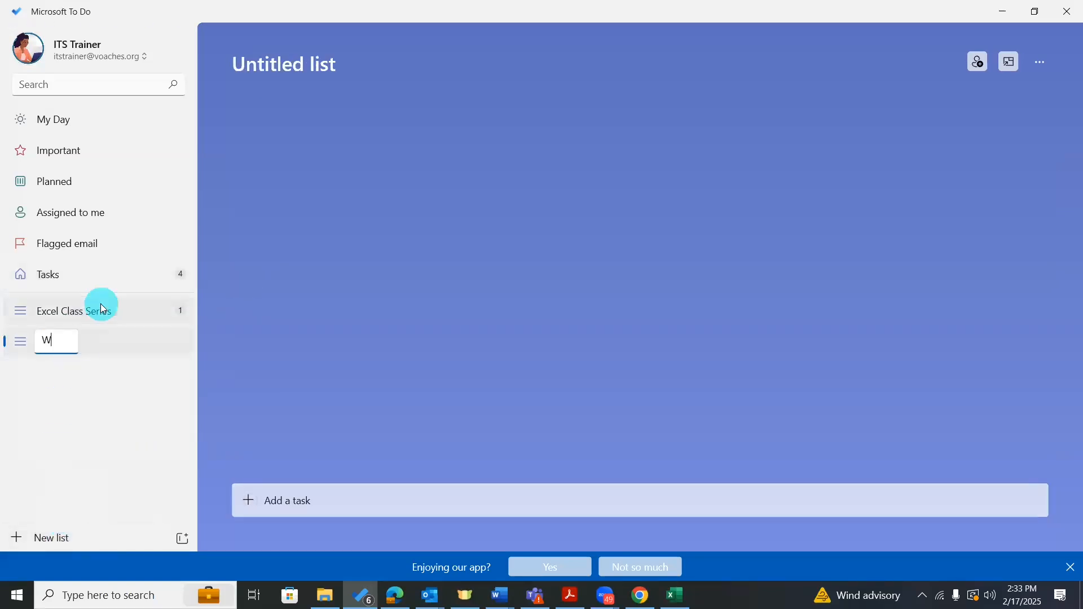
type("ellness Outreac")
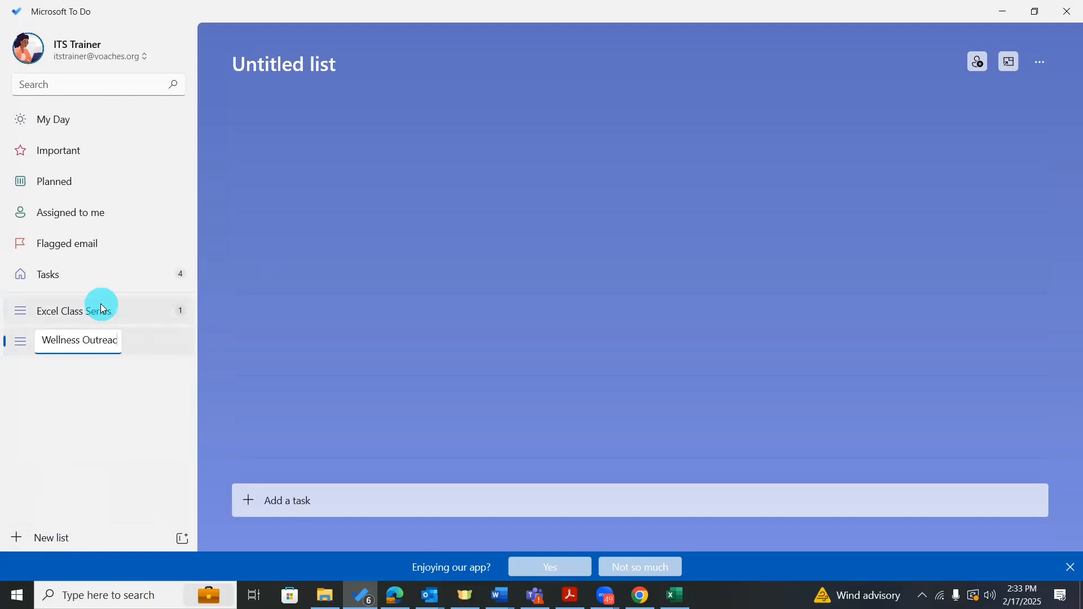
type("h Initiative")
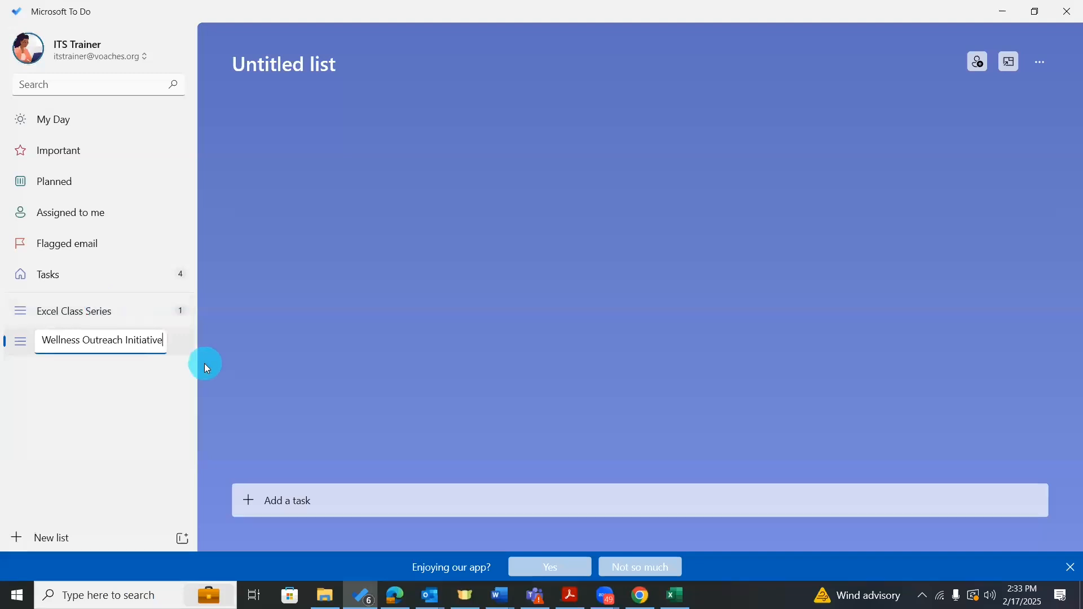
key("Return")
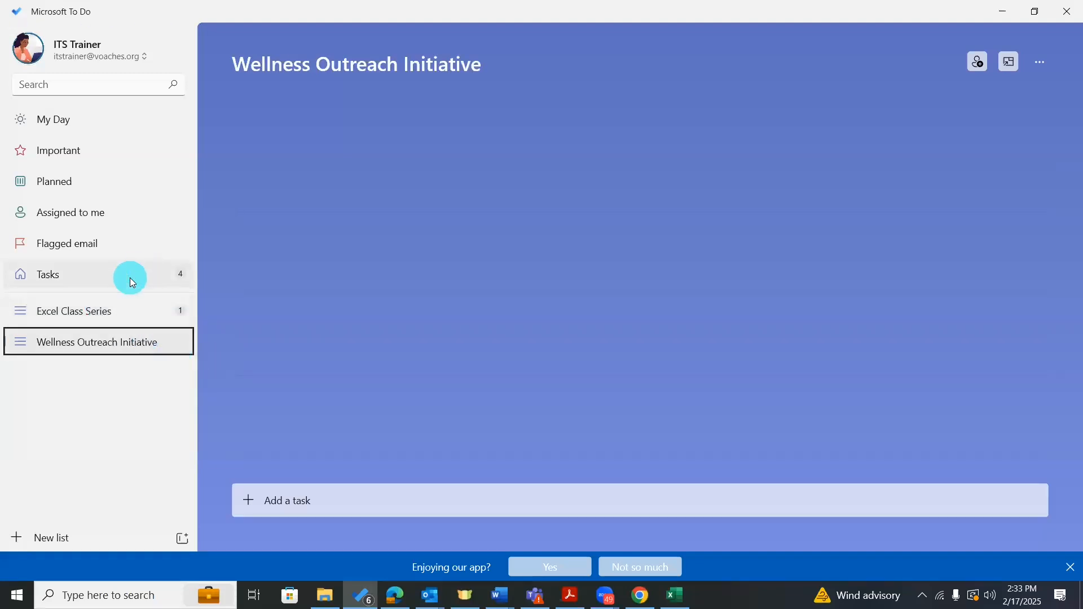
left_click(130, 280)
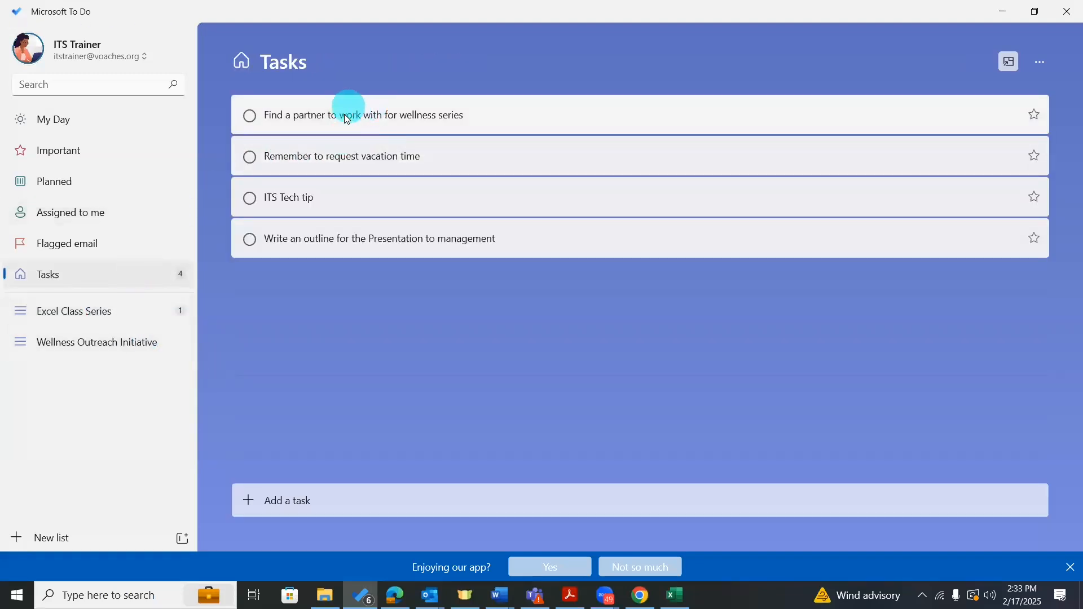
left_click_drag(346, 113, 107, 341)
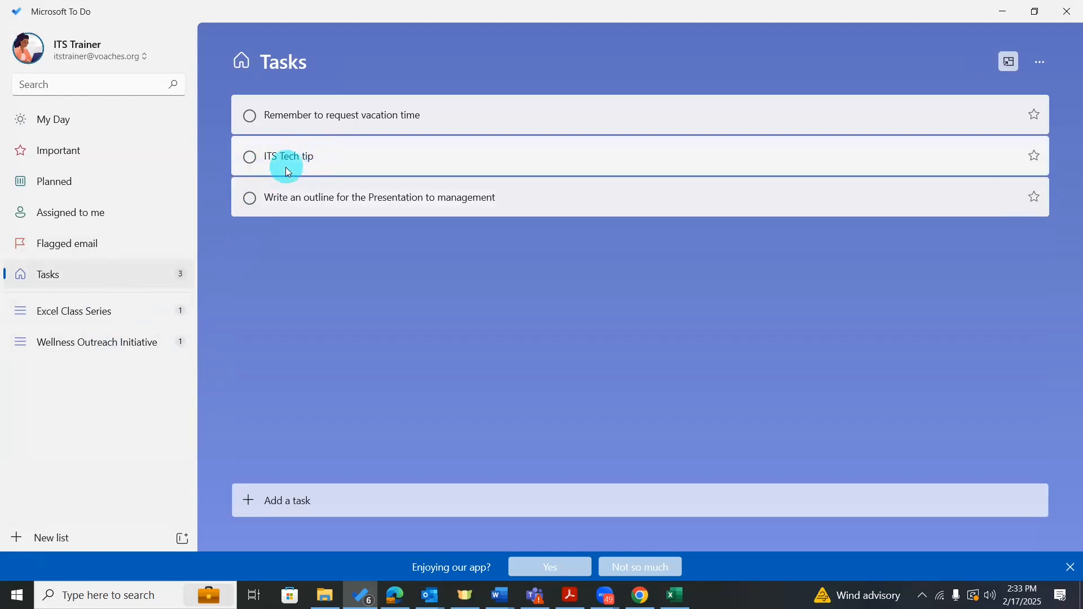
Create a new list named 'Monthly Tech Tips'.
left_click(61, 540)
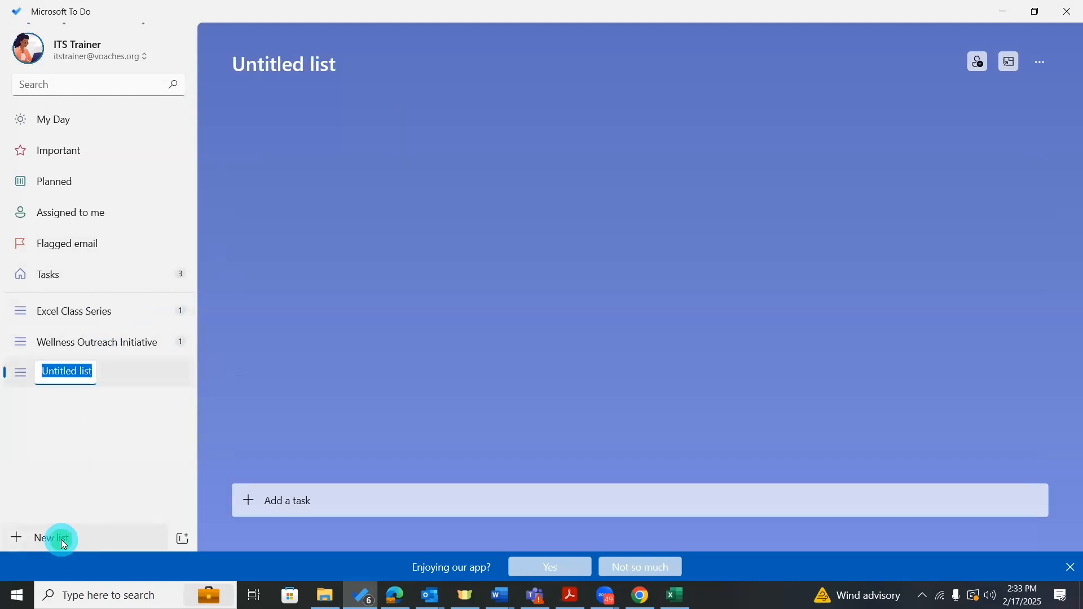
type("Monthly")
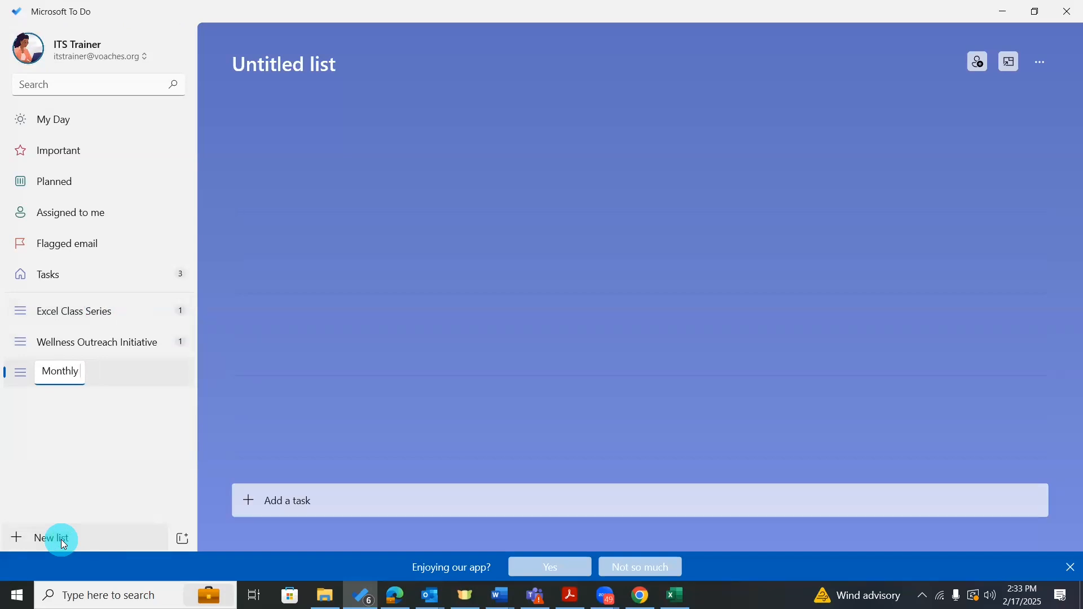
type(" Tech Tips")
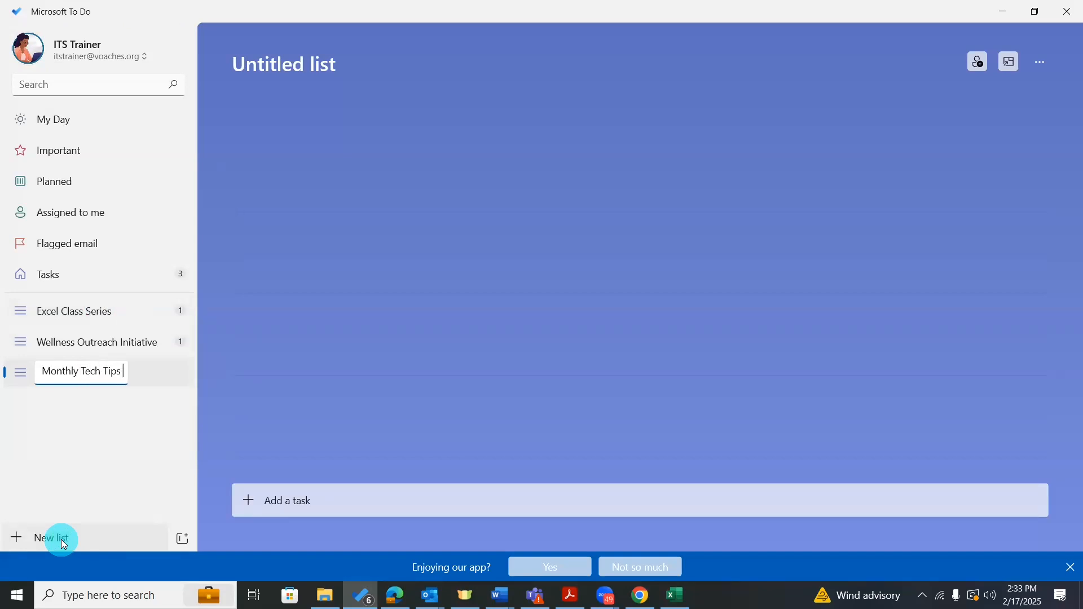
key("Return")
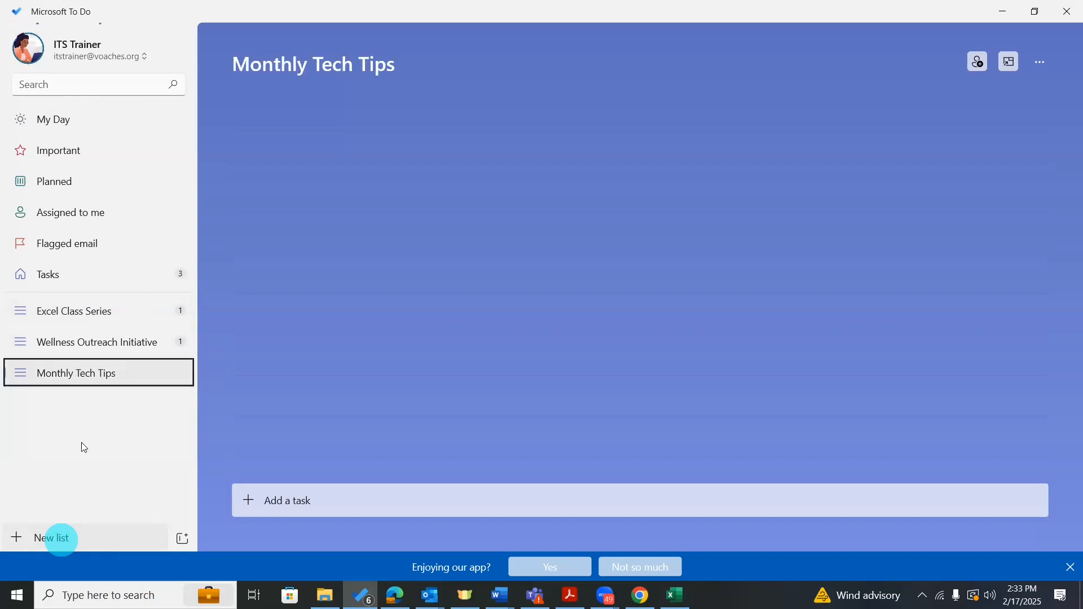
Move the ITS Tech tip task from Tasks into Monthly Tech Tips.
left_click(158, 271)
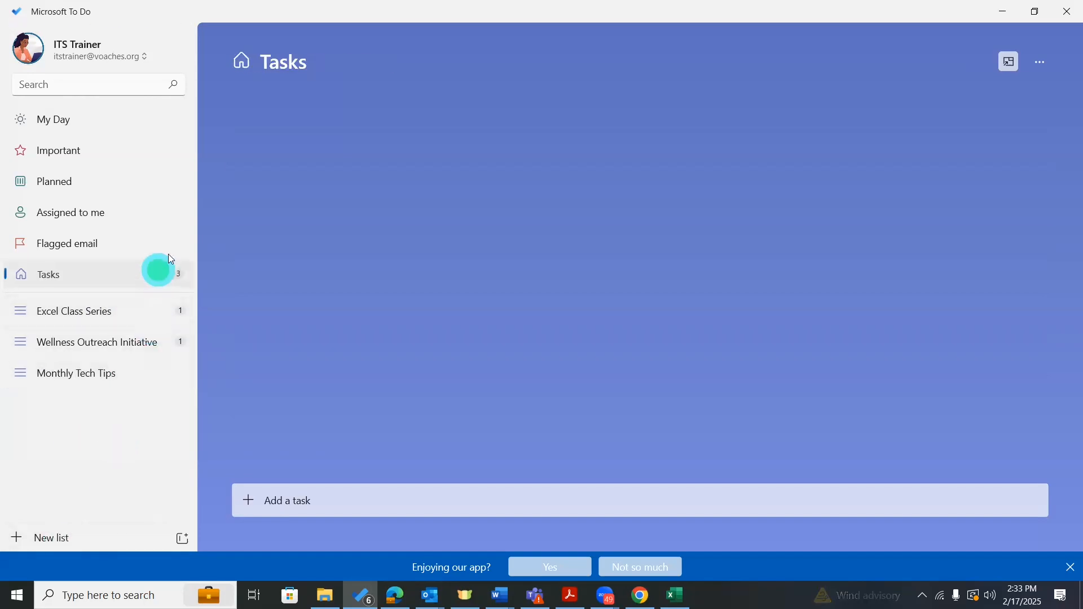
left_click_drag(320, 153, 120, 367)
left_click_drag(290, 114, 336, 111)
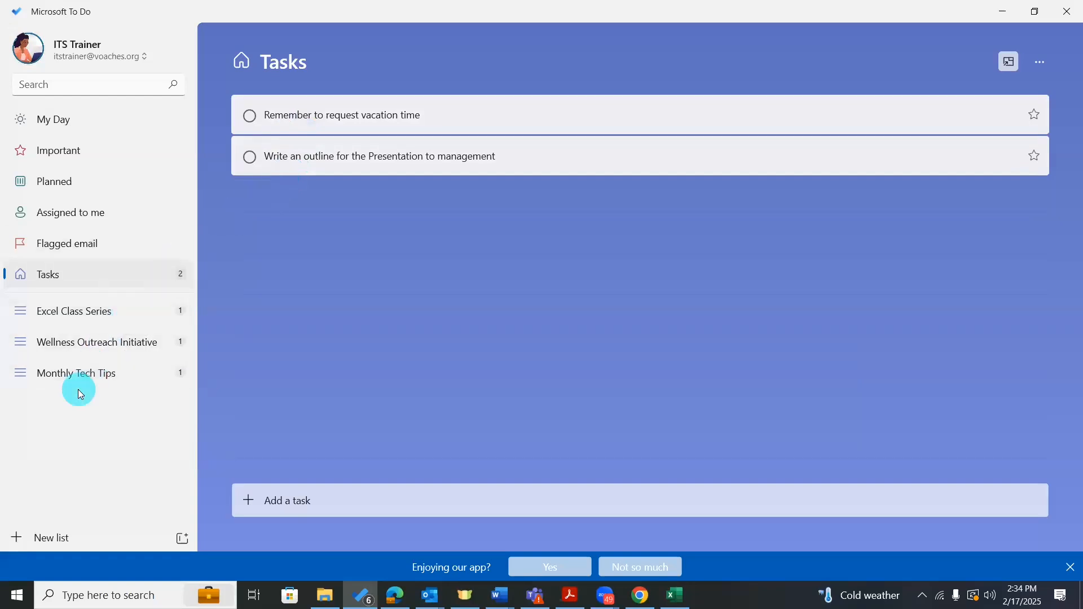
left_click(52, 537)
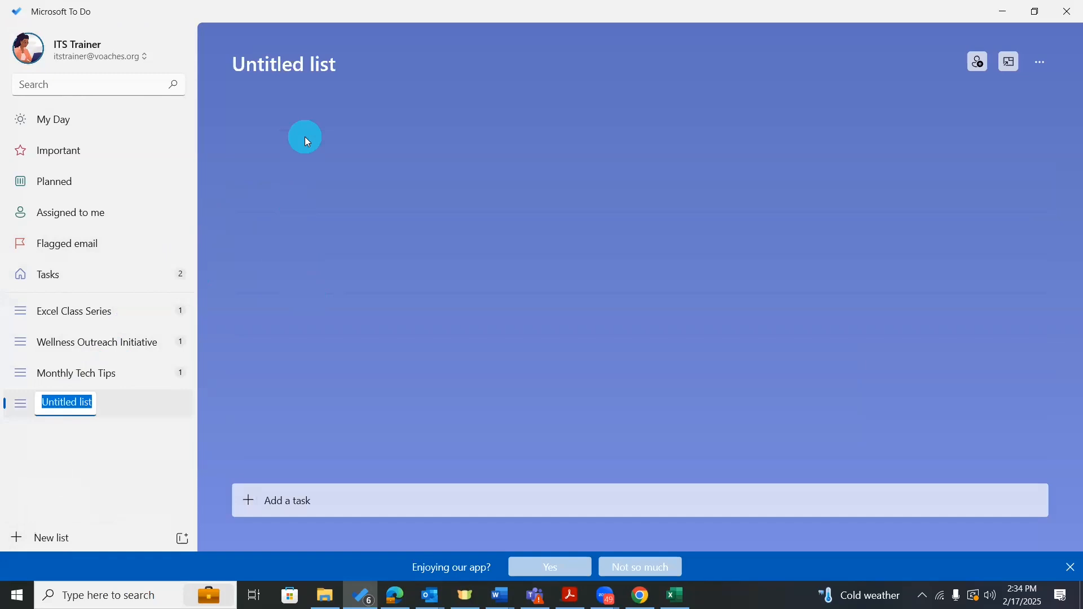
Name the list 'Presentations to work on' and drag the presentation outline task into it.
type("Presenta")
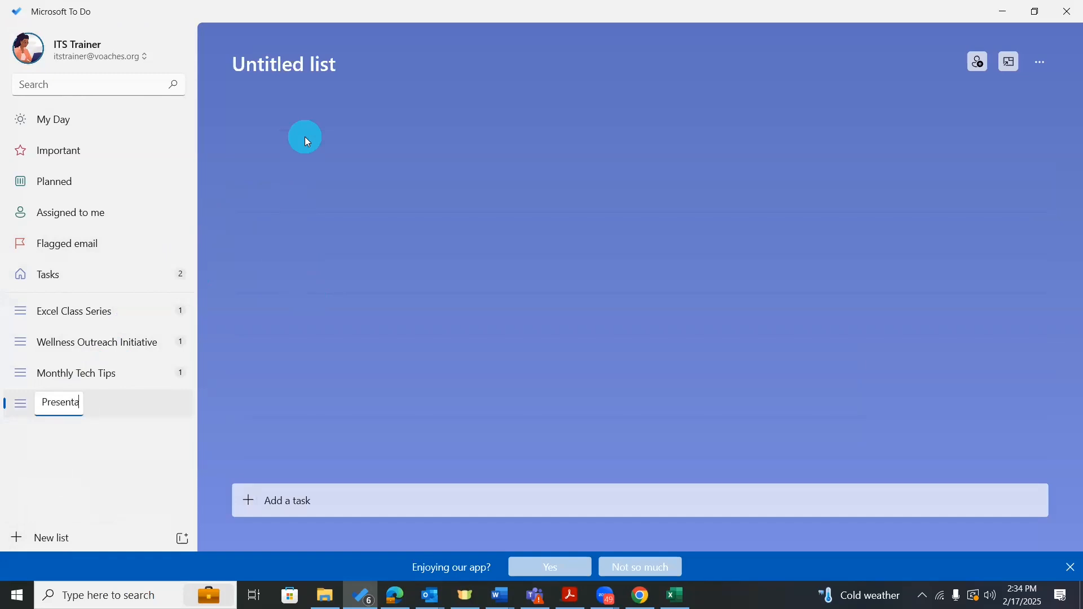
type("tions to work on")
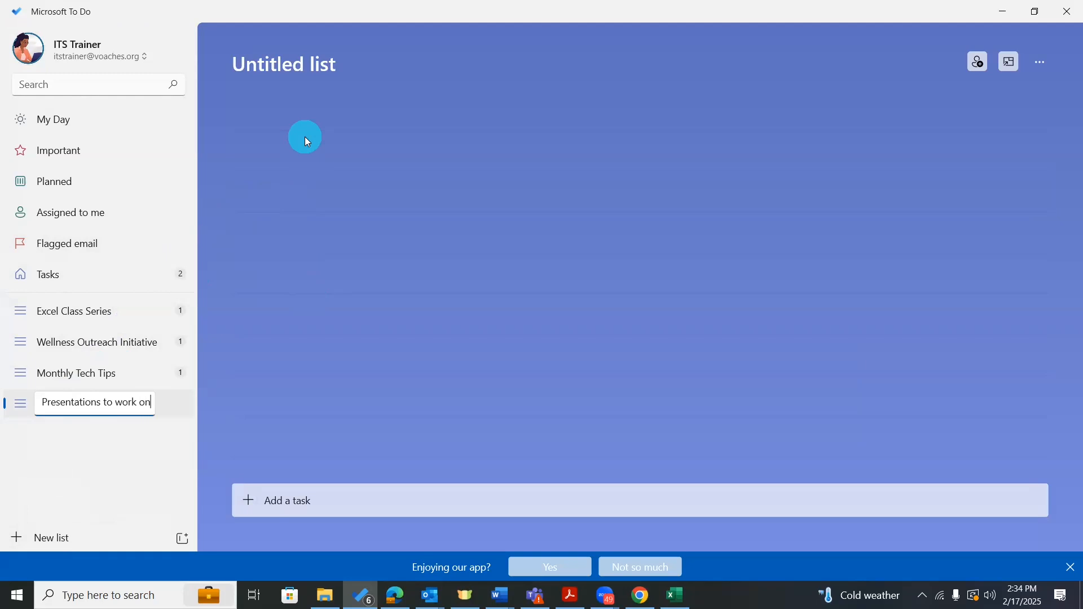
left_click(160, 480)
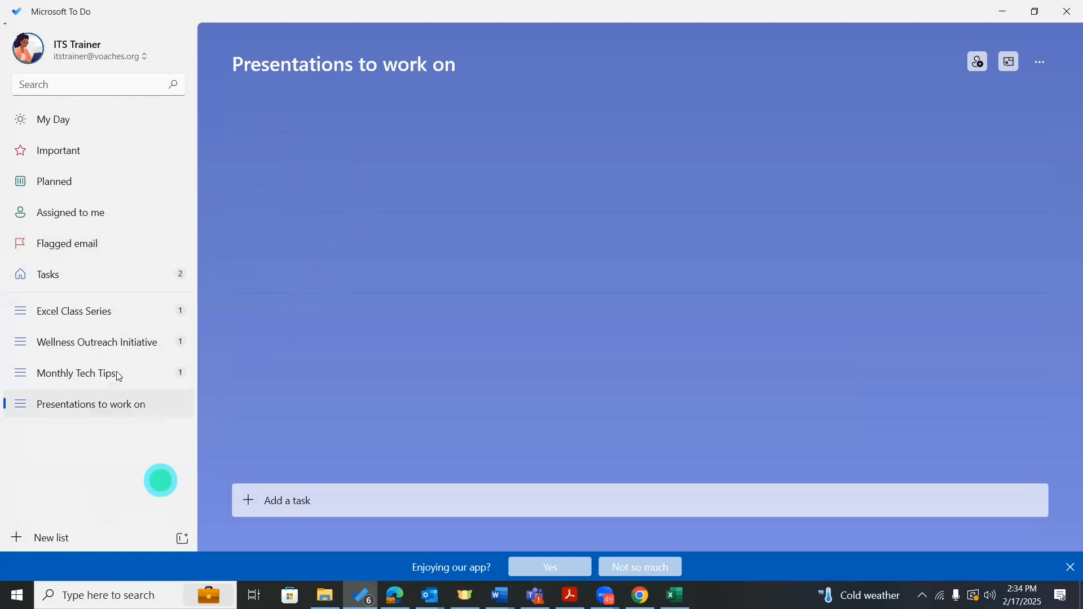
left_click(141, 277)
left_click_drag(339, 152, 120, 409)
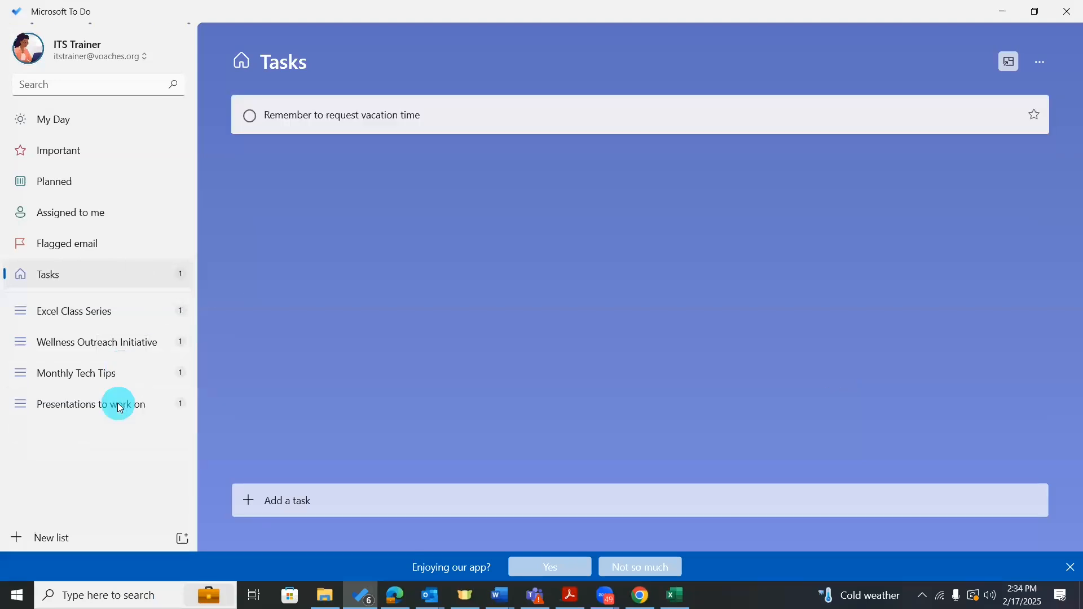
Add a list named 'Brag Book', fixing the mistyped name, then go back to Tasks.
left_click(51, 536)
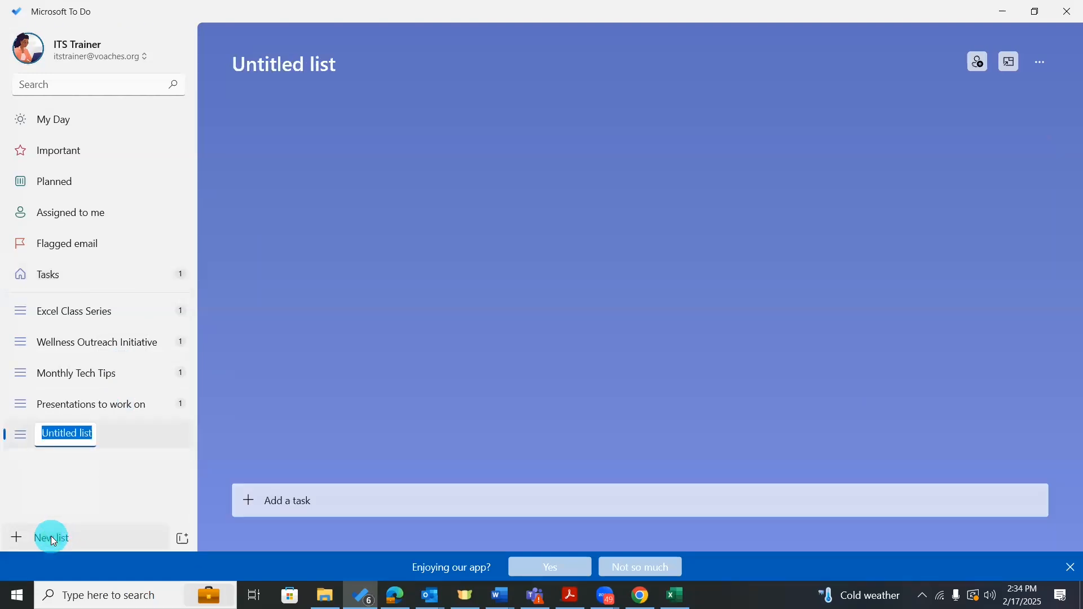
type("Brag BOo")
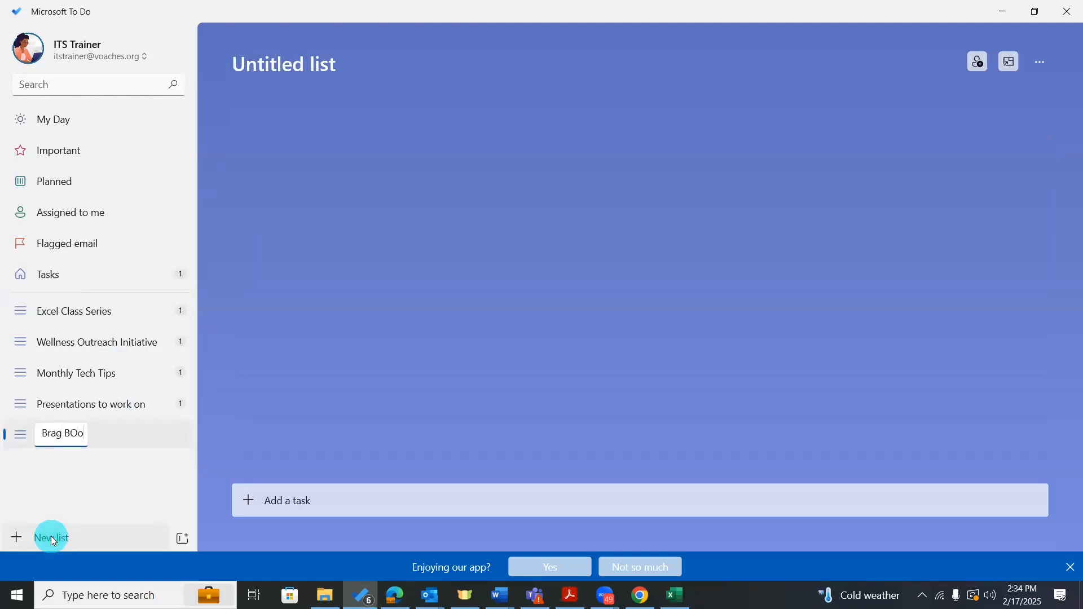
key("BackSpace")
key("BackSpace")
type("o")
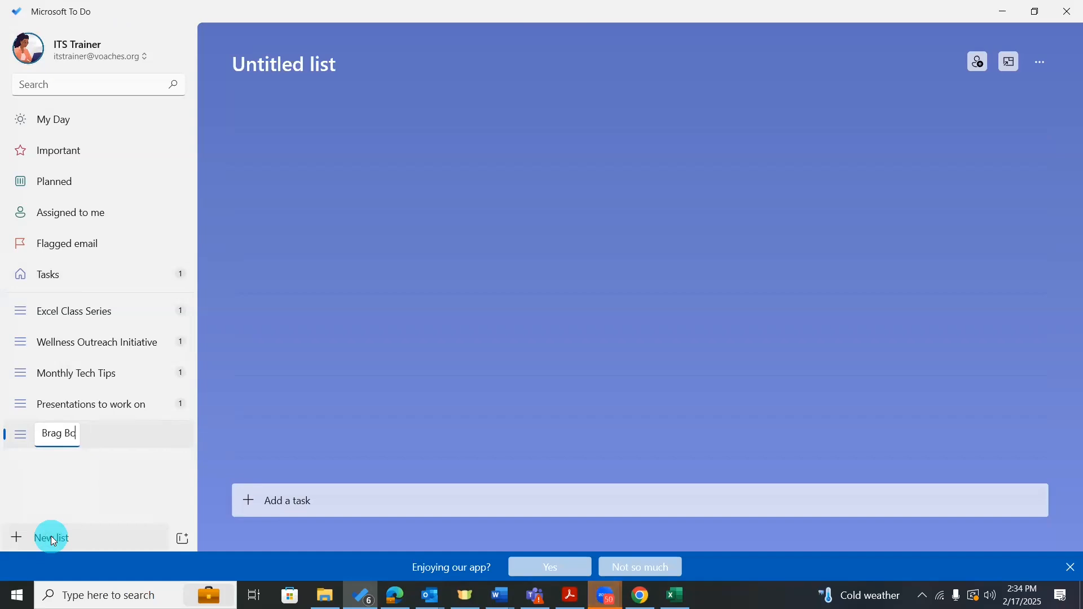
type("ok")
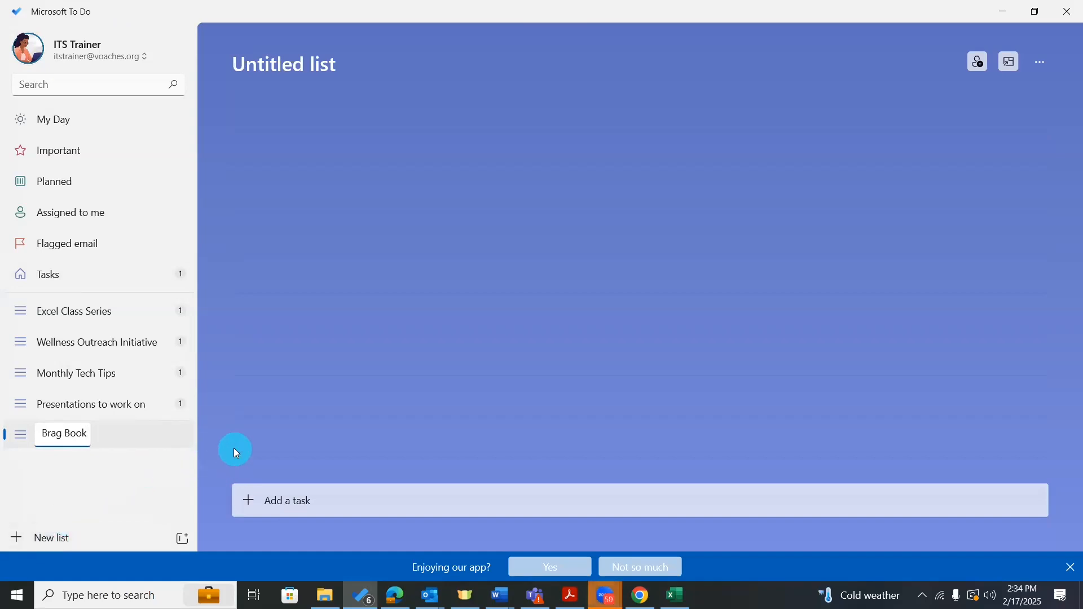
key("Return")
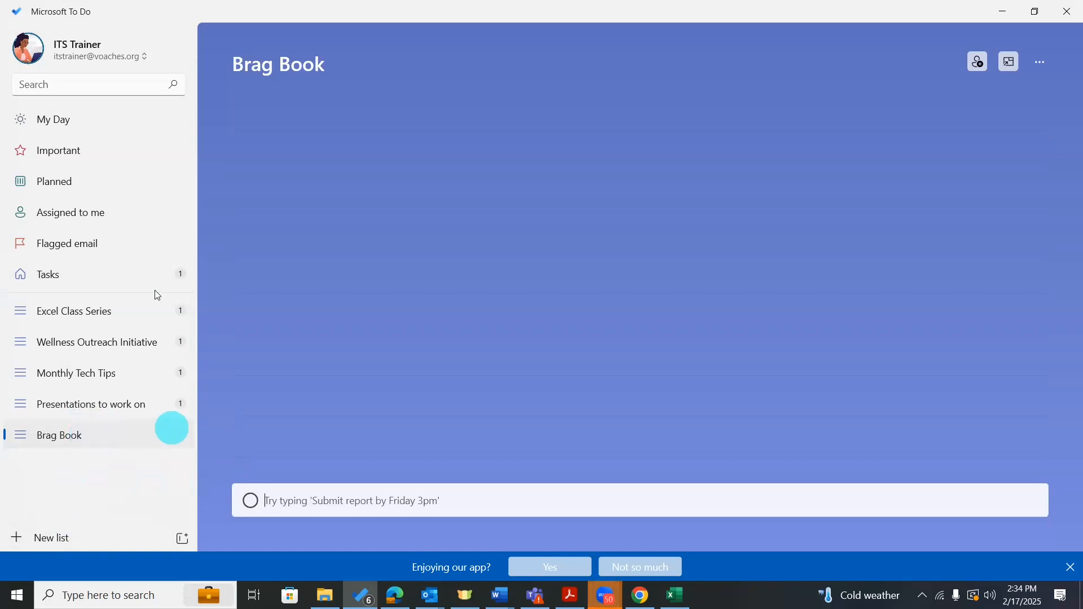
left_click(123, 275)
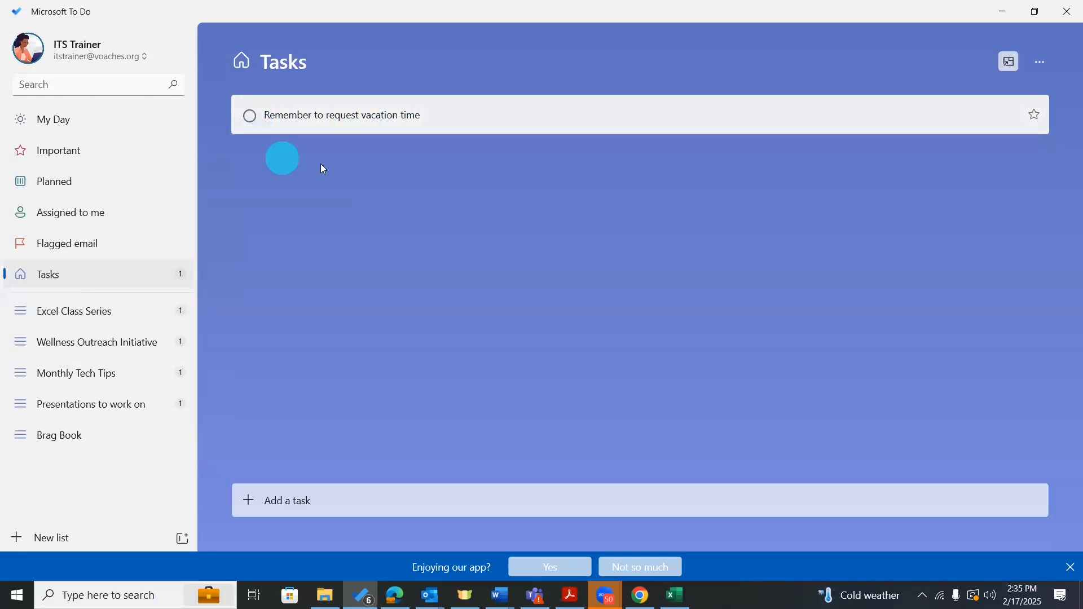
Complete the 'Remember to request vacation time' task and switch to the Excel Class Series list.
left_click(249, 115)
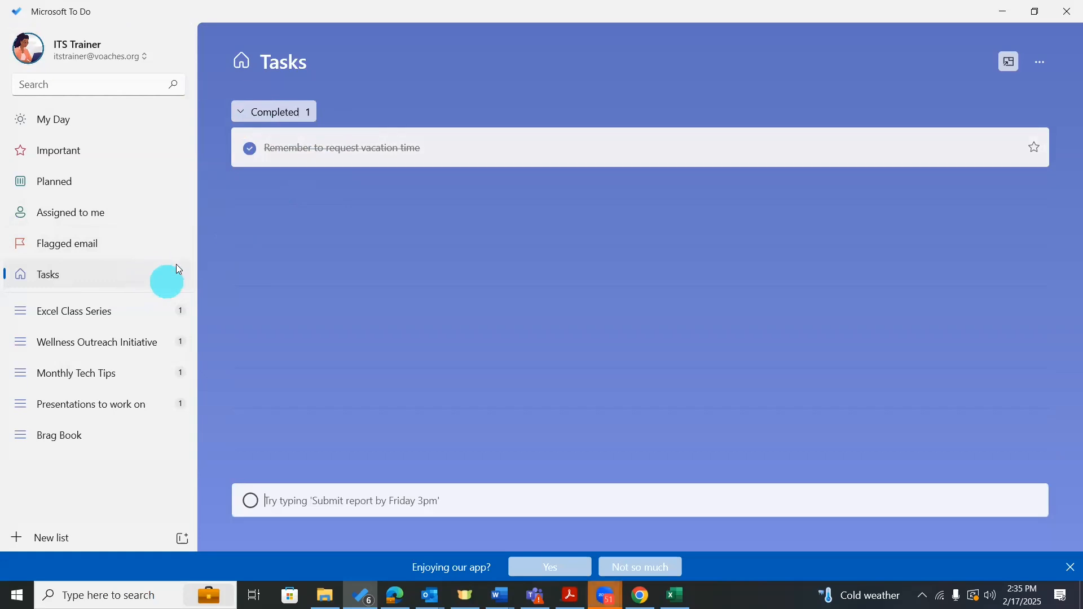
left_click(104, 315)
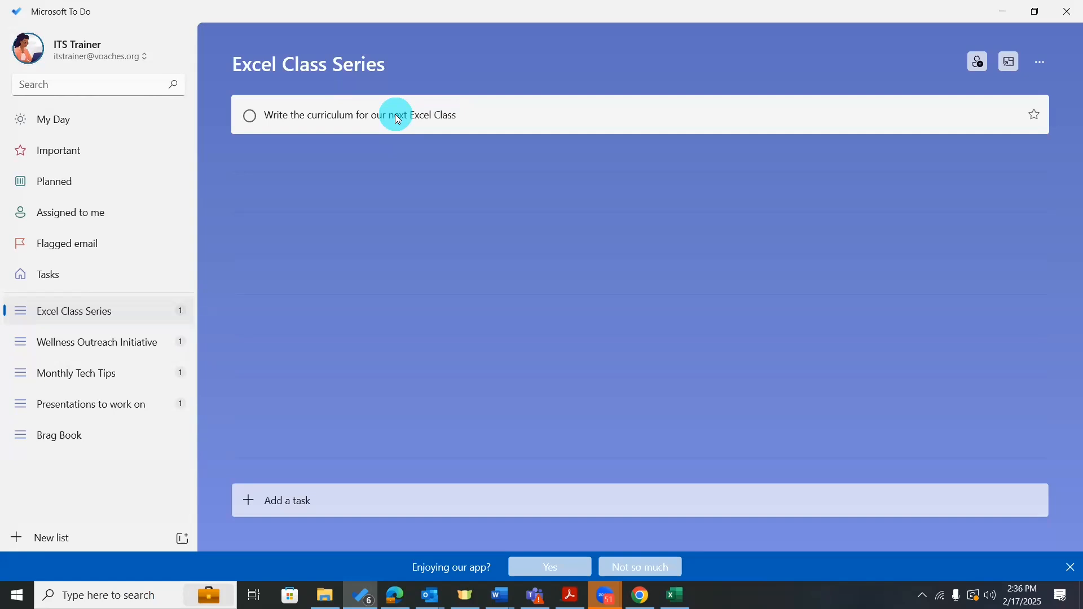
Open the curriculum task and add its first step, 'Poll the staff to gauge interest and find out the skill gaps'.
left_click(319, 117)
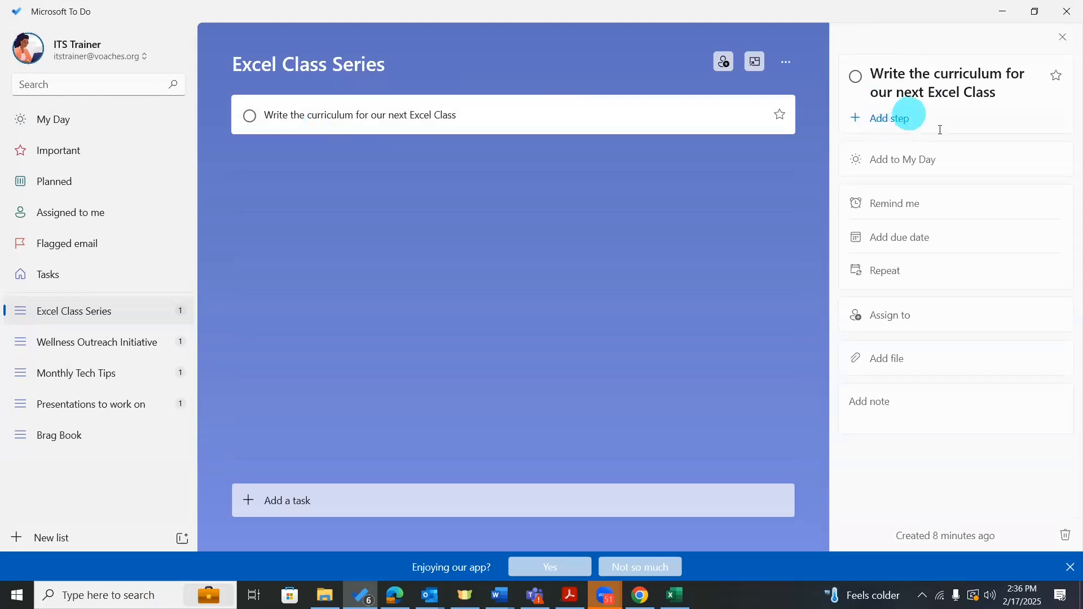
left_click(966, 118)
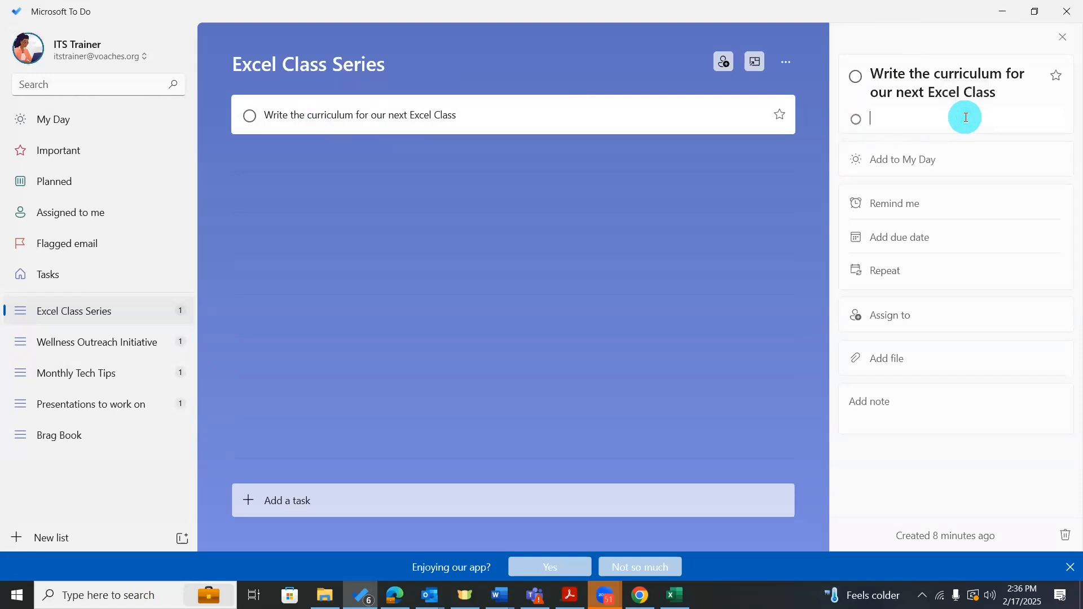
type("Poll the staff to gauge intere")
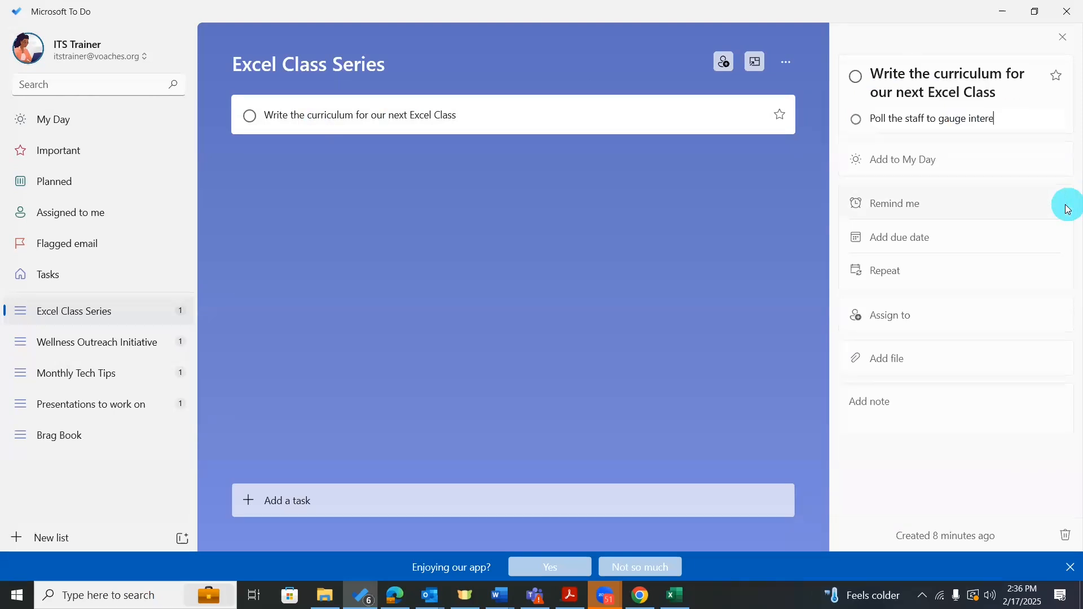
type("st")
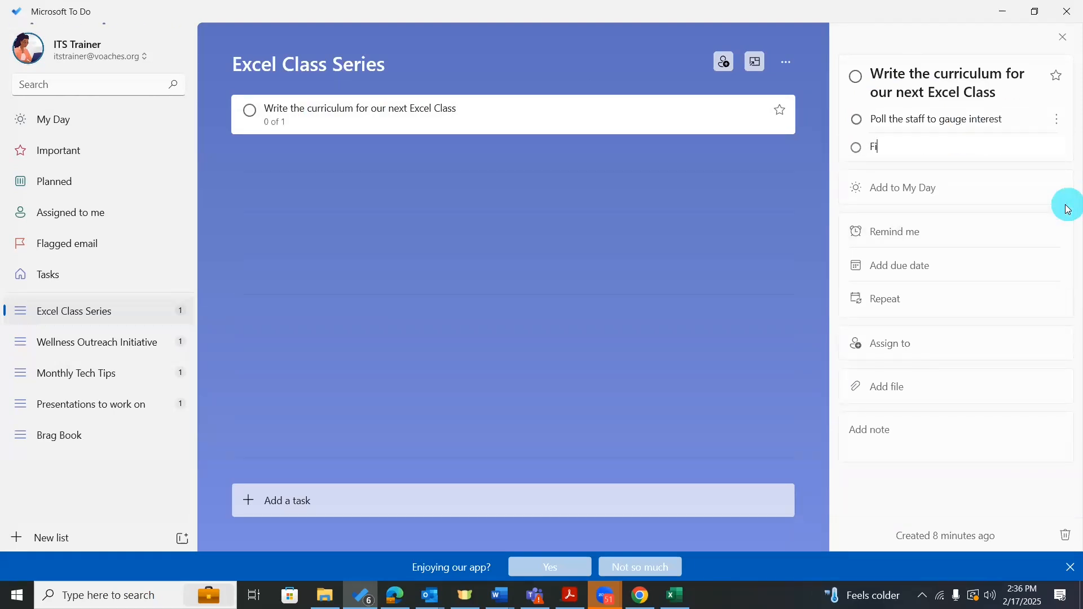
type("nd out the skill gaps in the organization")
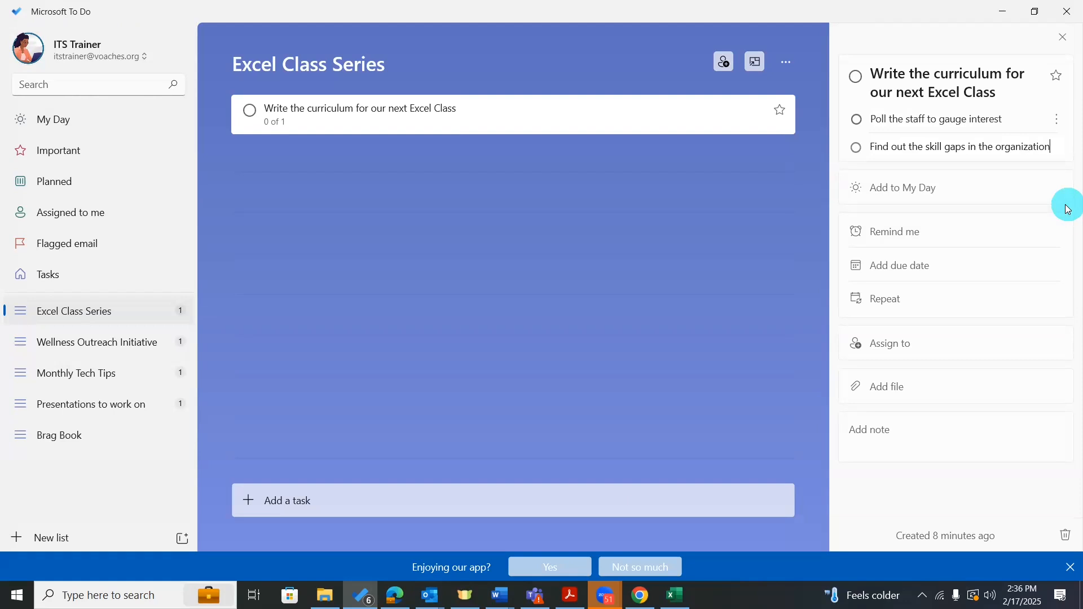
key("Return")
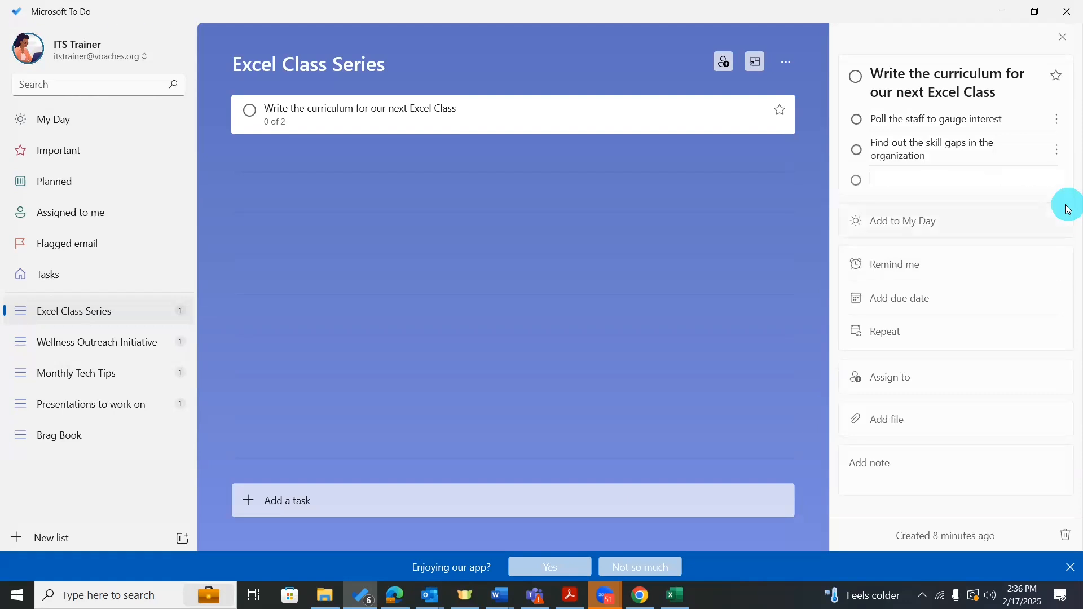
Add steps 'Plan a date for the class', 'Write the curriculum', 'Create the Zoom invite' and 'Send out to staff'.
type("Plan a date for the claas")
key("Return")
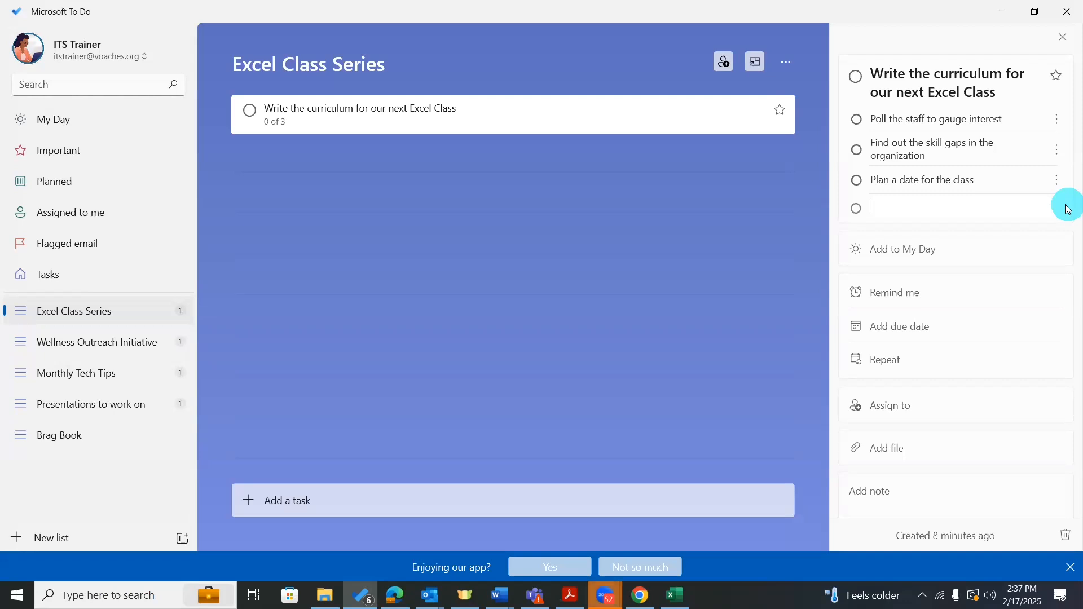
type("Write the cur")
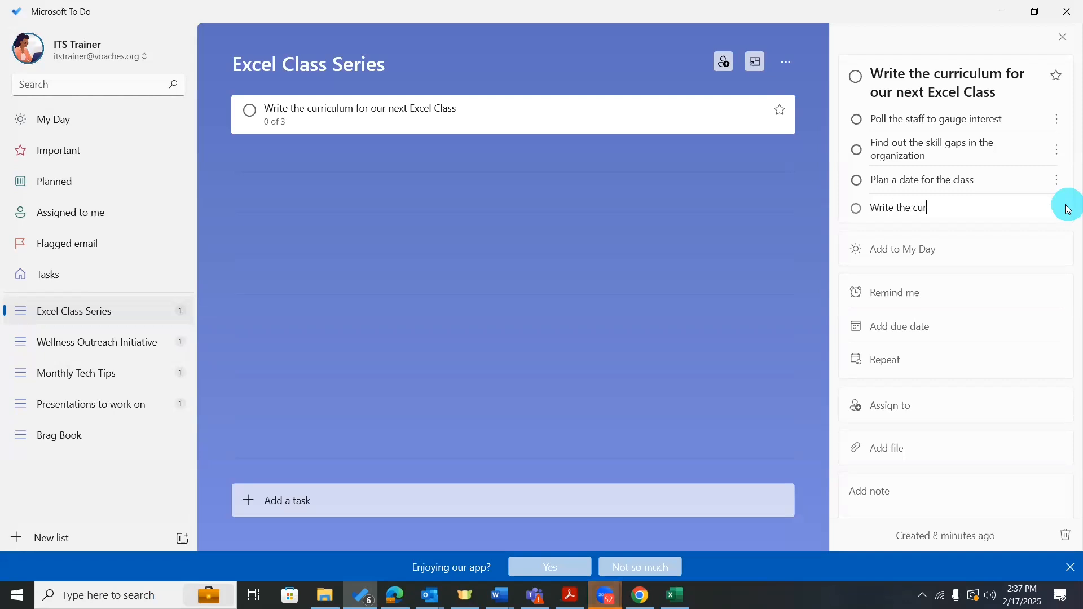
type("riculum")
key("Return")
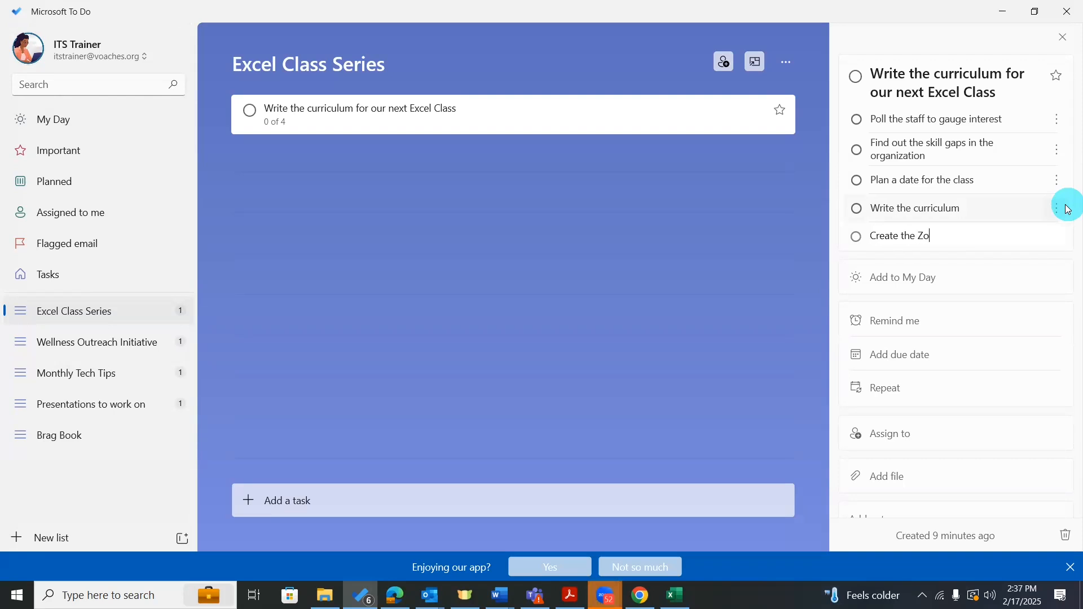
type("Create the Zoom invite")
key("Return")
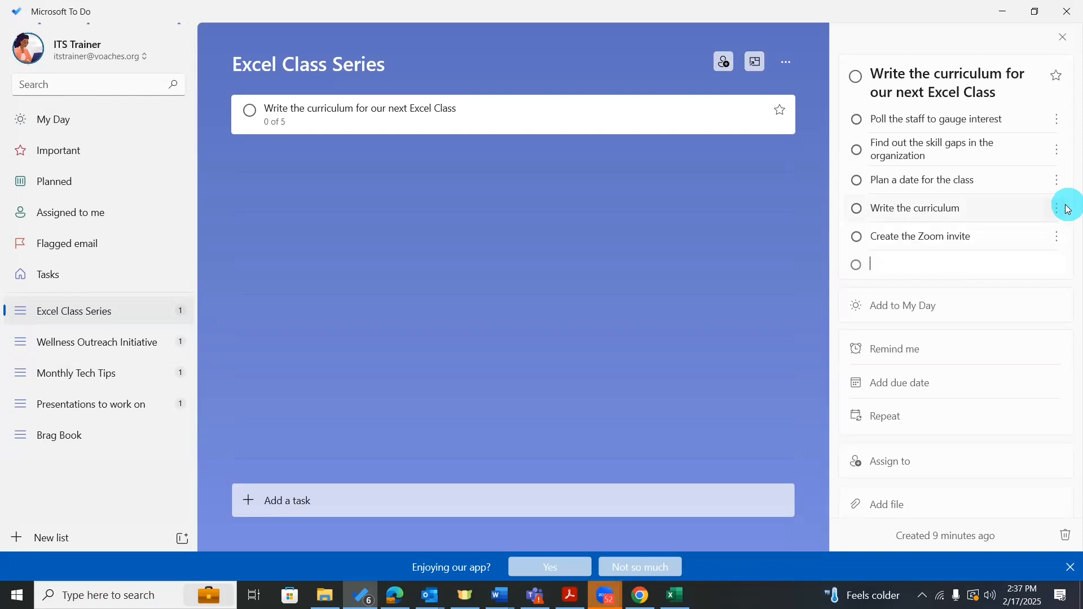
type("Send out to staff")
key("Return")
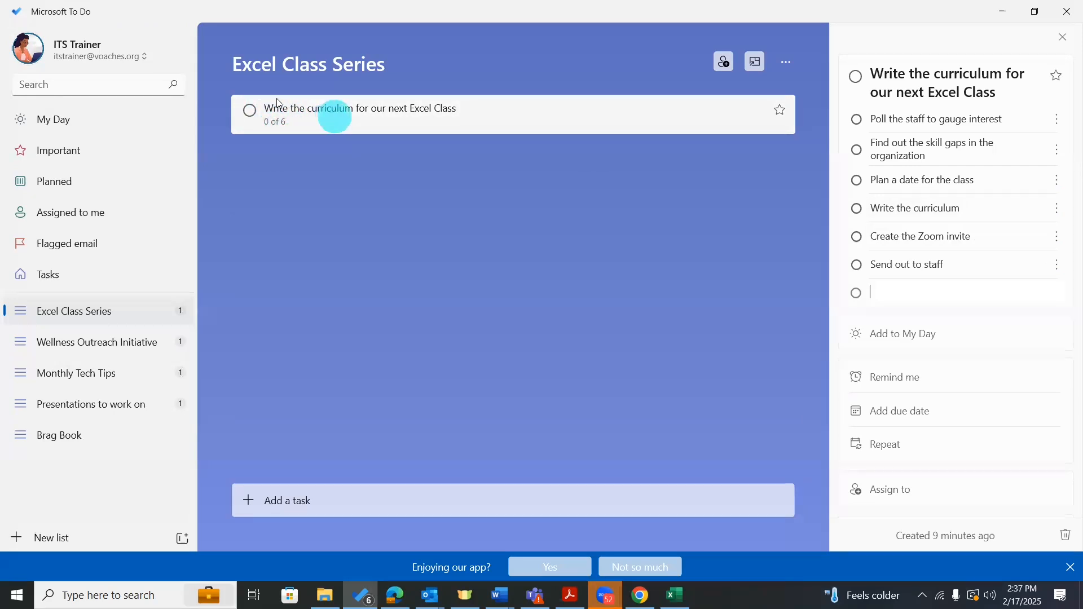
Check off all six steps of the curriculum task, from polling staff to 'Send out to staff'.
left_click(858, 121)
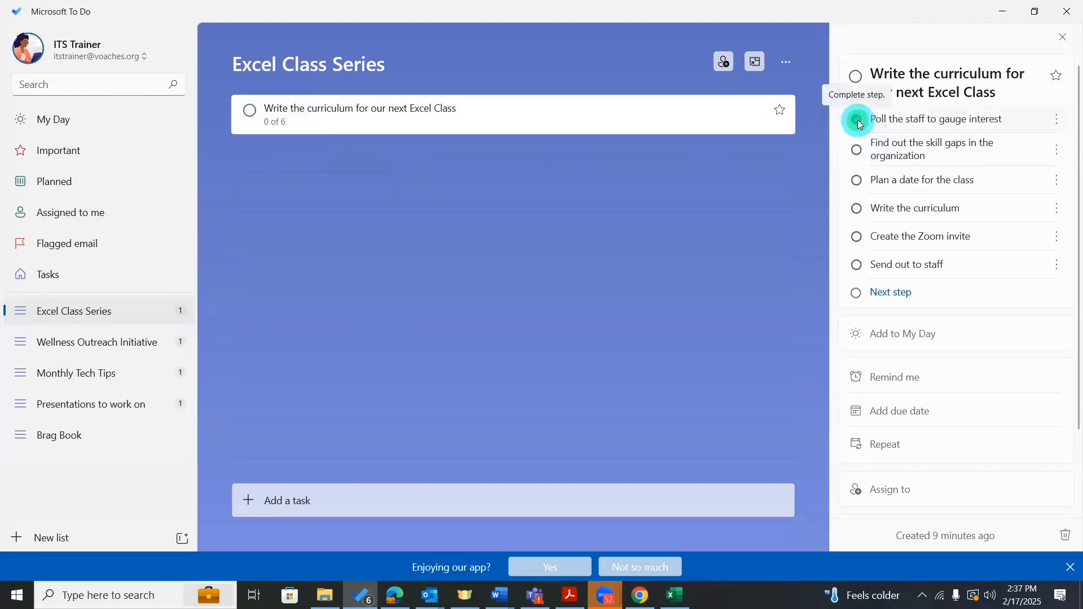
left_click(856, 152)
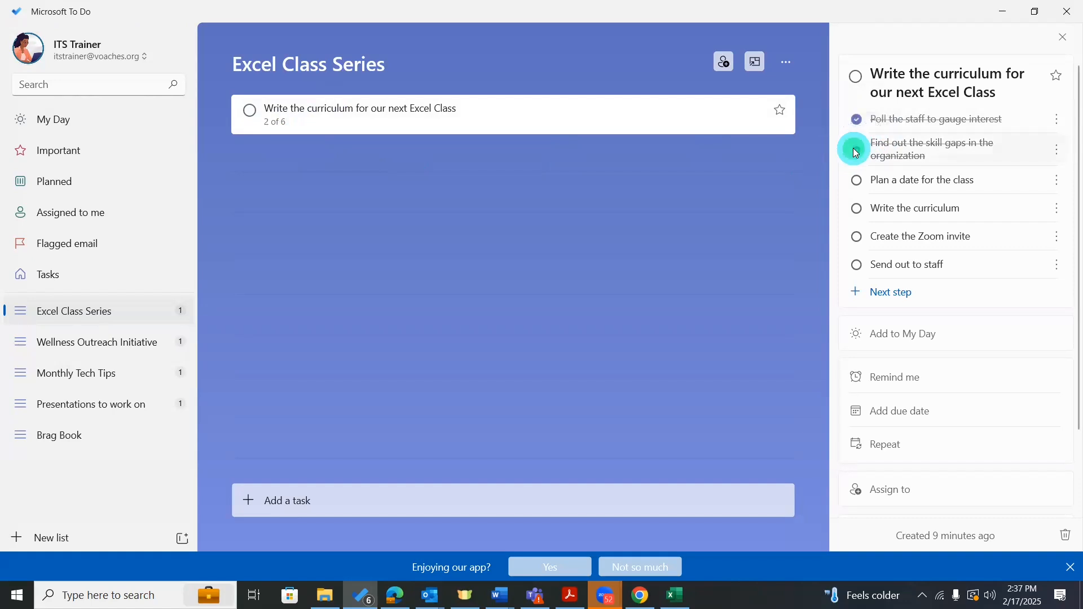
left_click(856, 180)
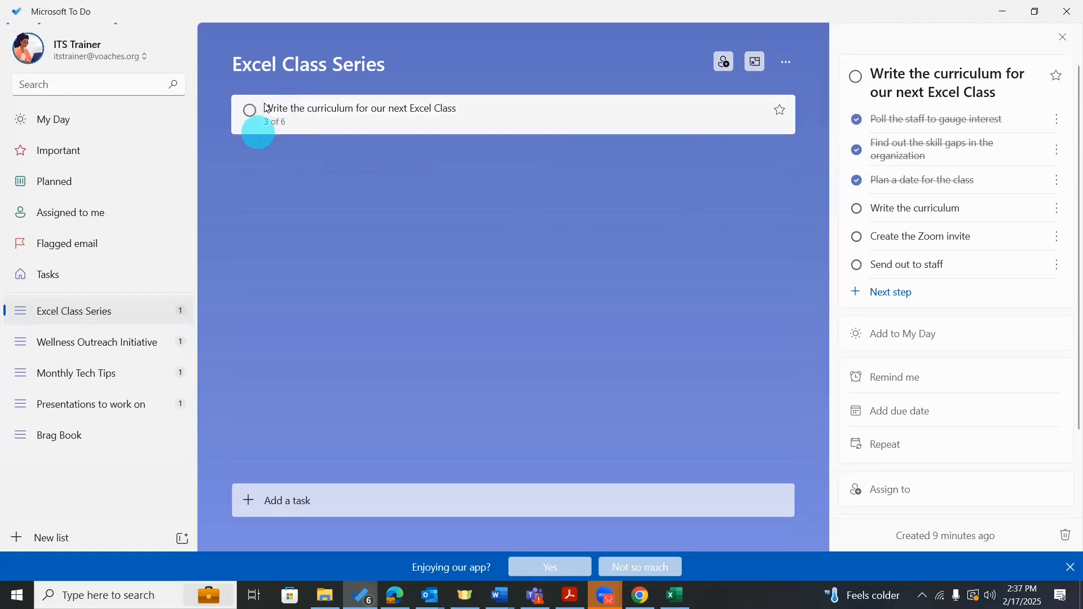
left_click(855, 212)
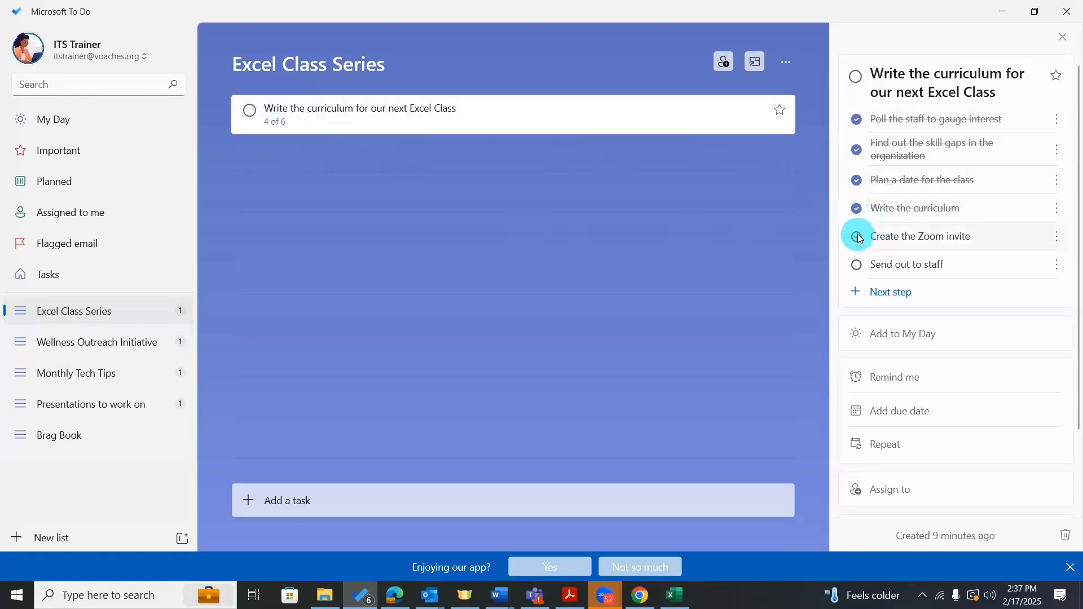
left_click(857, 237)
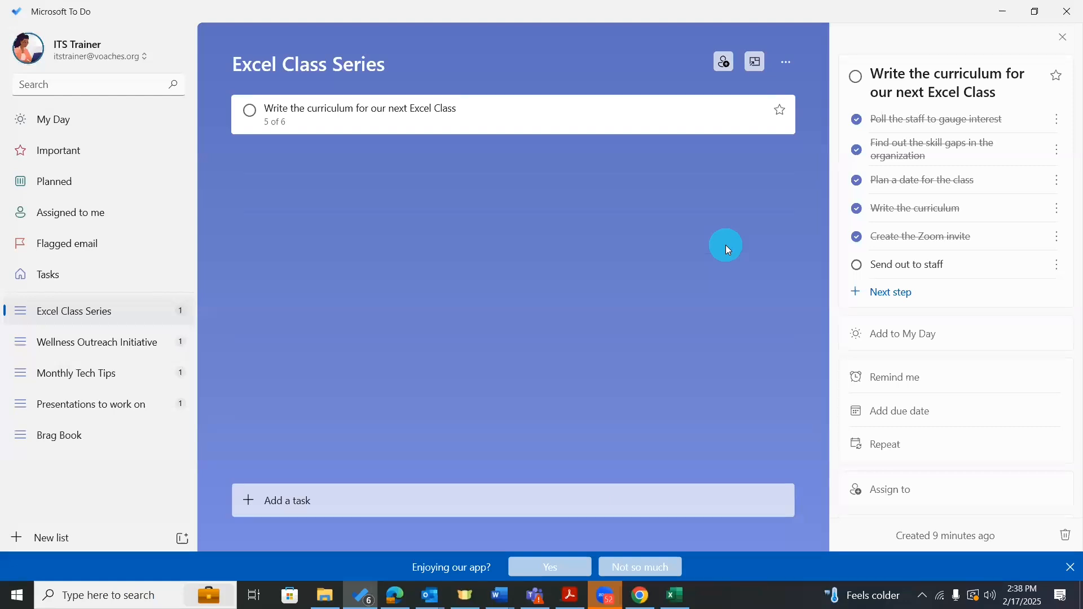
left_click(857, 265)
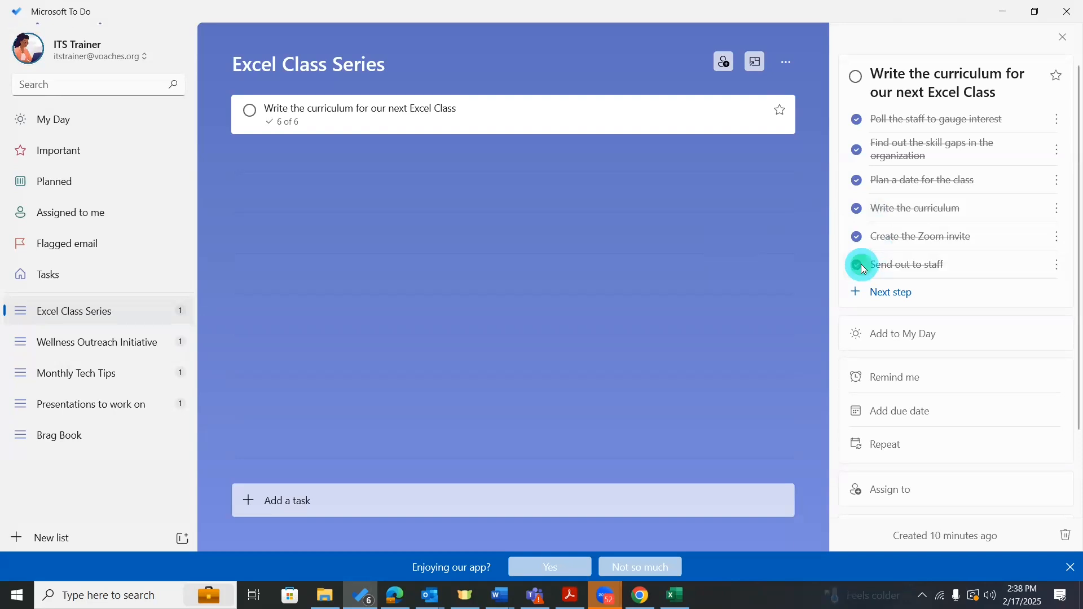
Tick the curriculum task complete, untick it again, and close its detail pane.
left_click(251, 113)
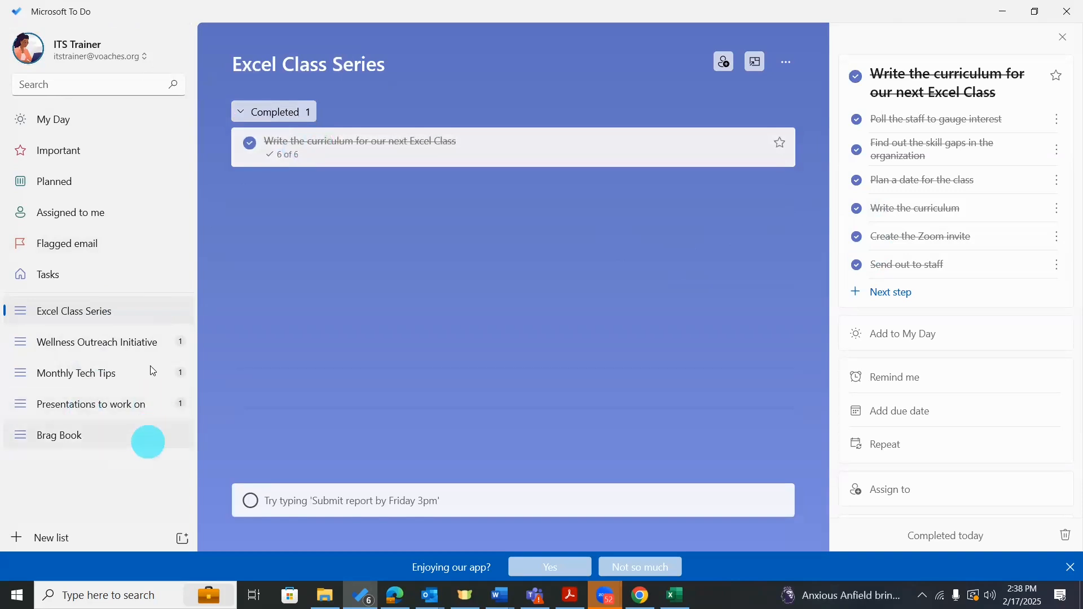
left_click(250, 144)
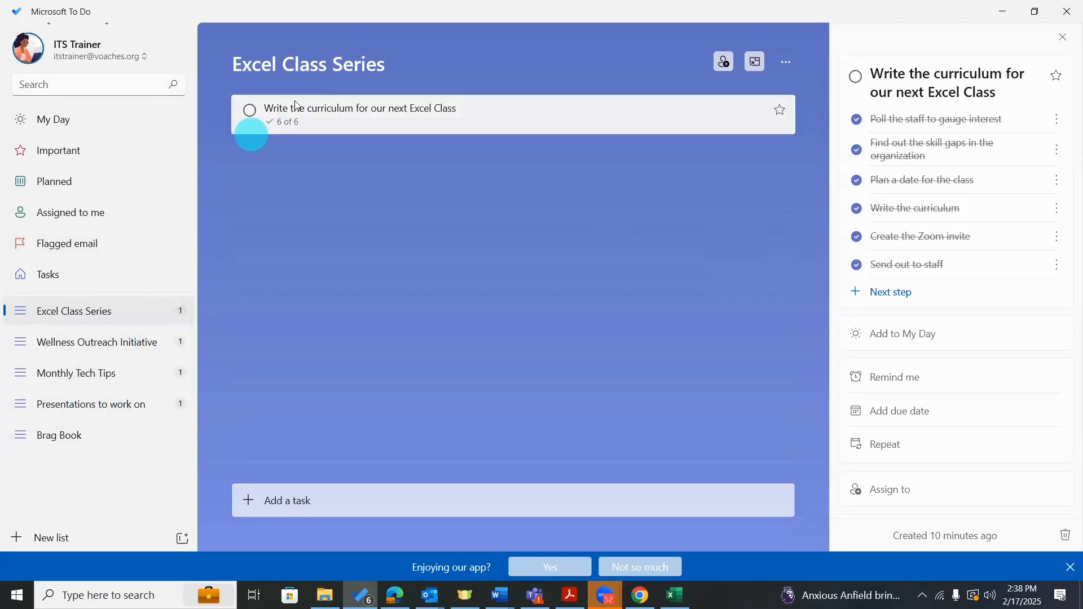
left_click(322, 116)
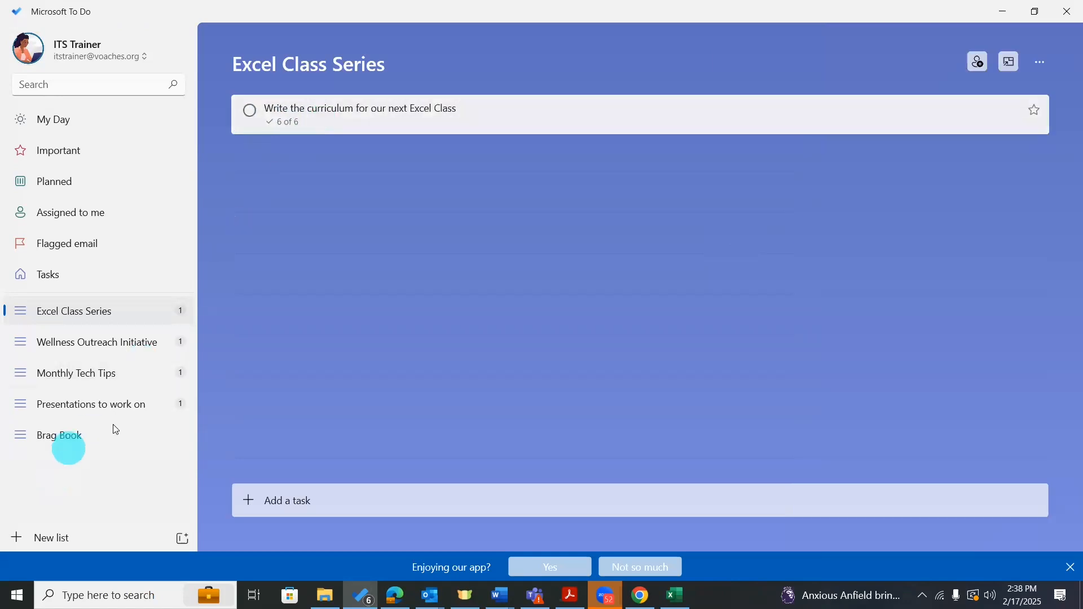
Move the curriculum task into Brag Book, mark it complete there, then view Monthly Tech Tips.
left_click_drag(315, 120, 90, 433)
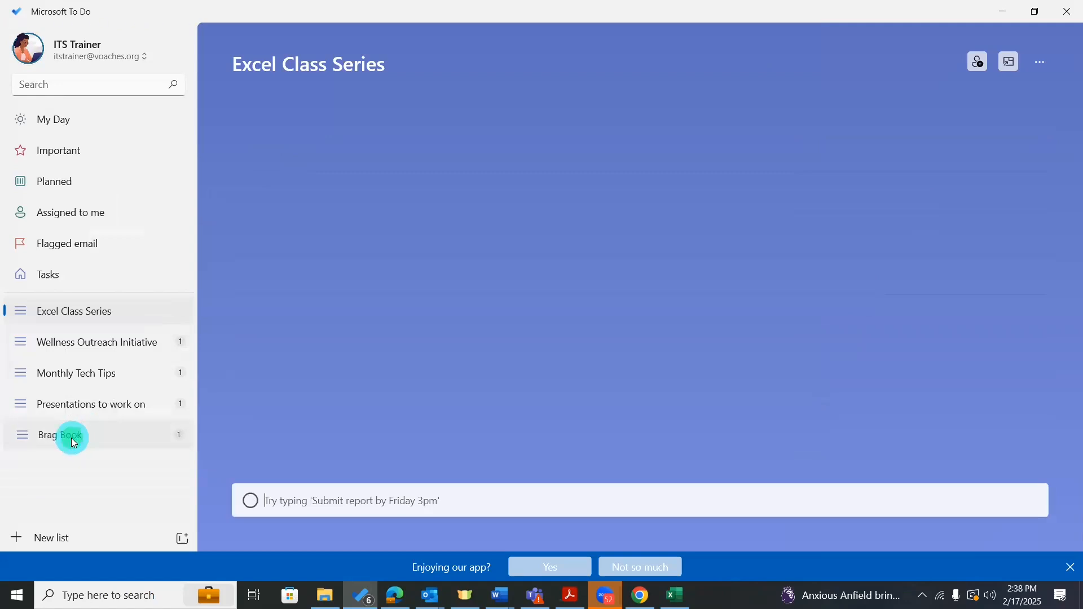
left_click(71, 438)
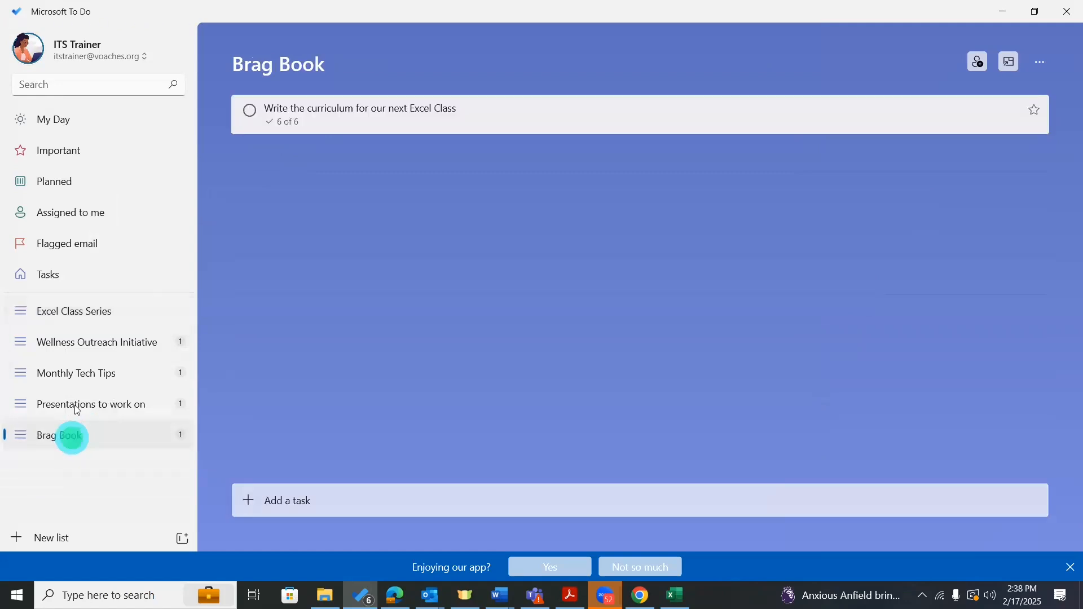
left_click(250, 110)
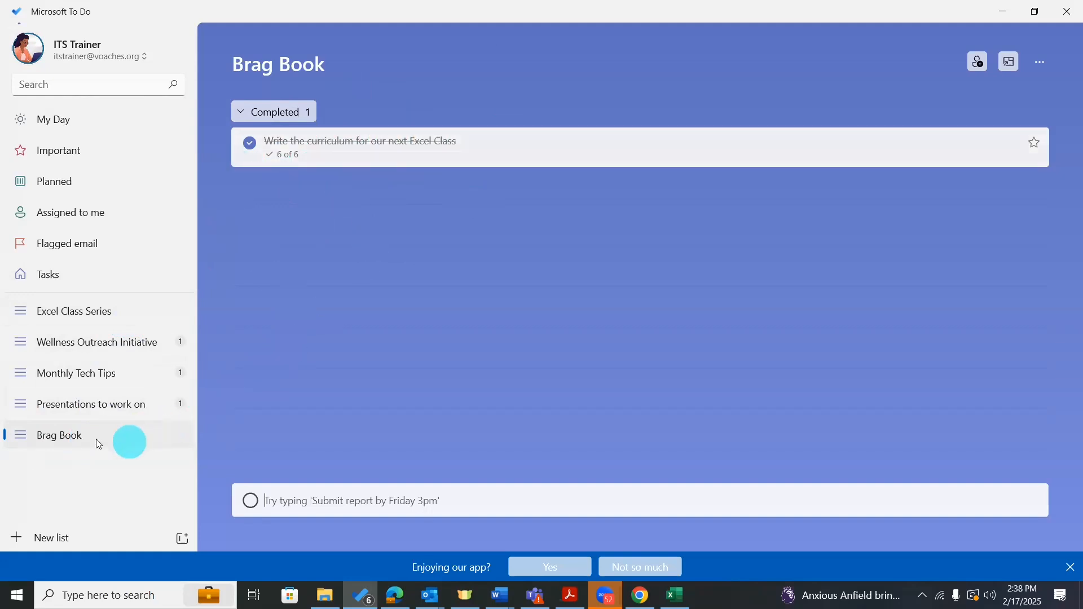
left_click(127, 374)
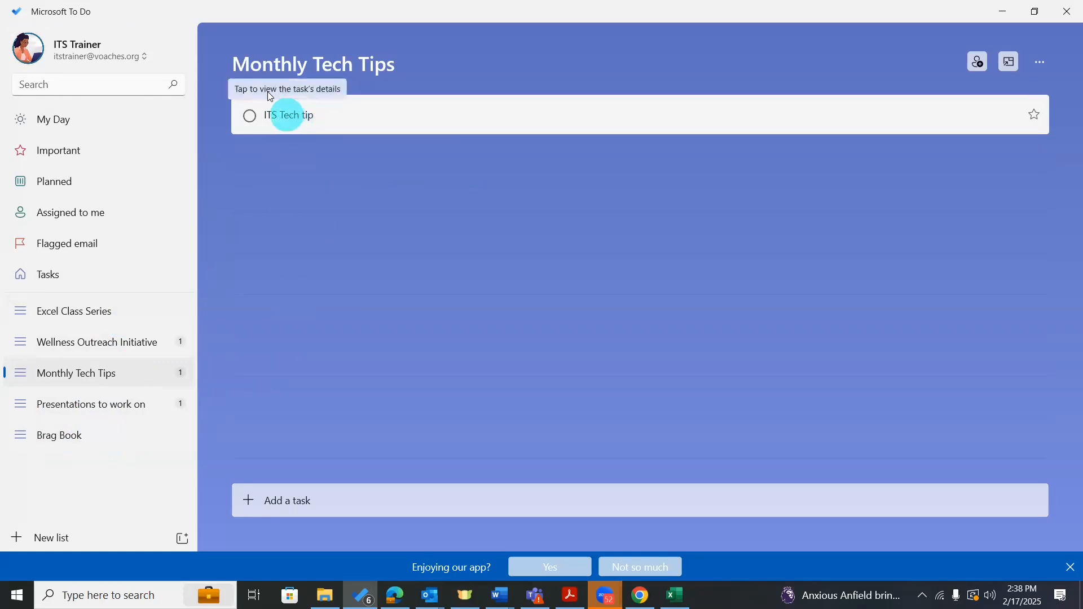
Retitle the ITS Tech tip task as 'Feb 2025 Microsoft To-Do'.
left_click(293, 113)
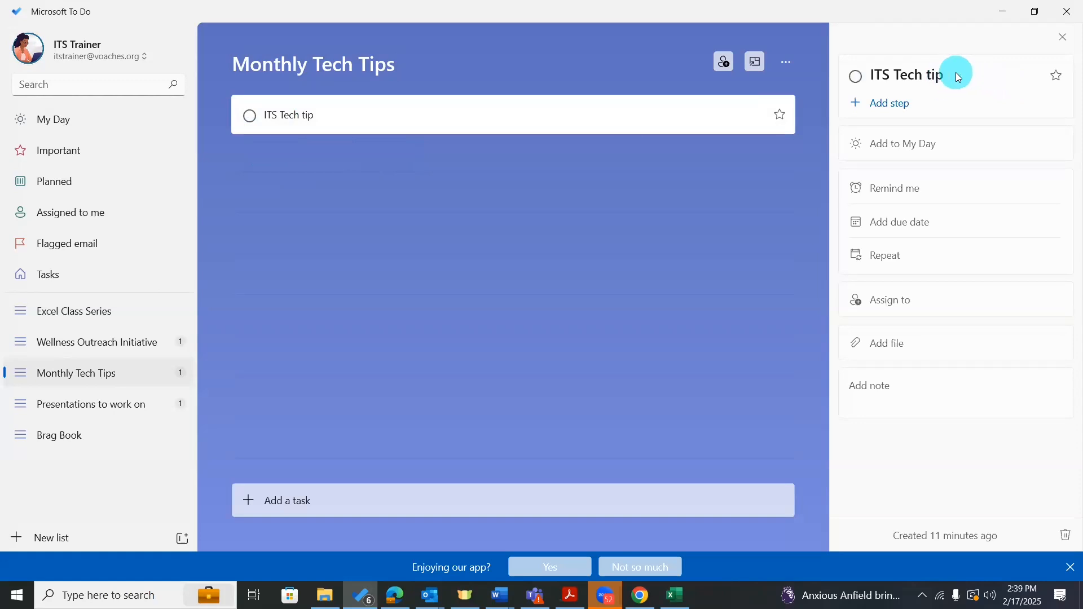
double_click(940, 75)
key("BackSpace")
key("BackSpace")
key("BackSpace")
key("BackSpace")
key("BackSpace")
key("BackSpace")
key("BackSpace")
key("BackSpace")
key("BackSpace")
key("BackSpace")
key("Delete")
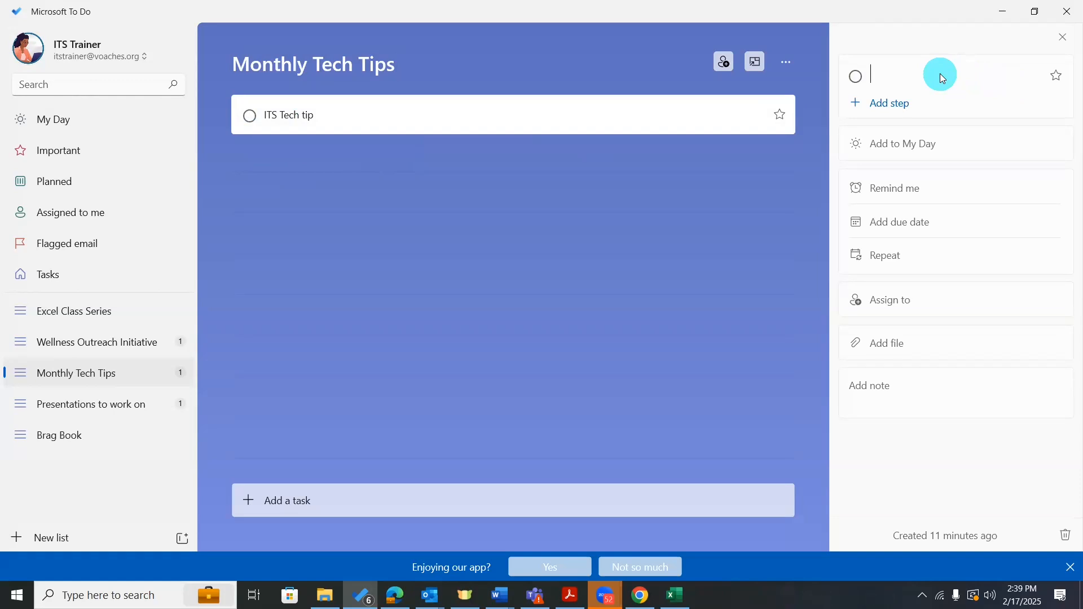
type("Feb 2025 Microso")
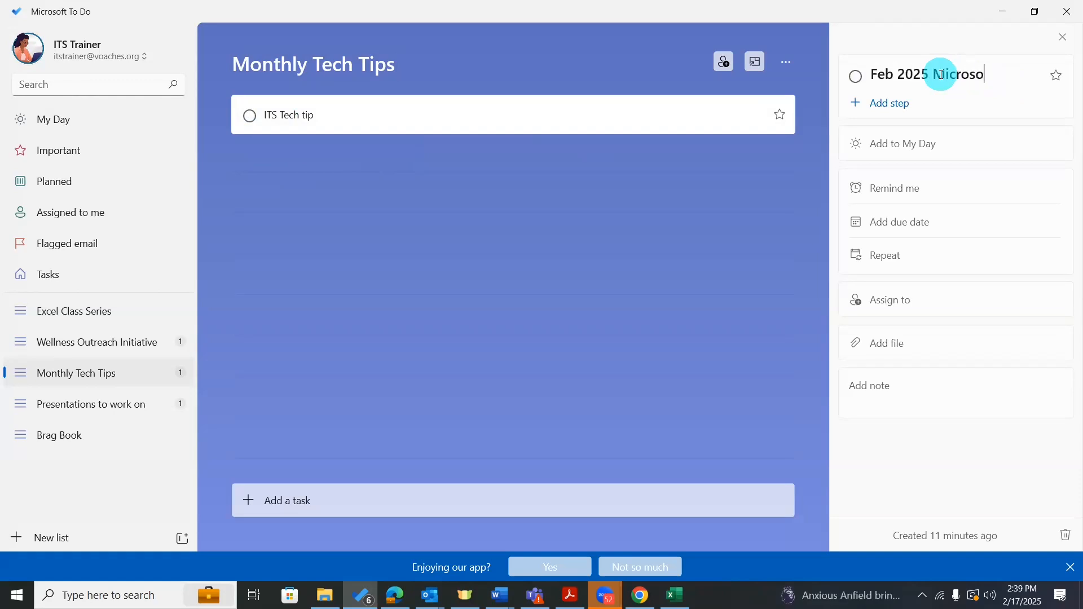
type("ft To")
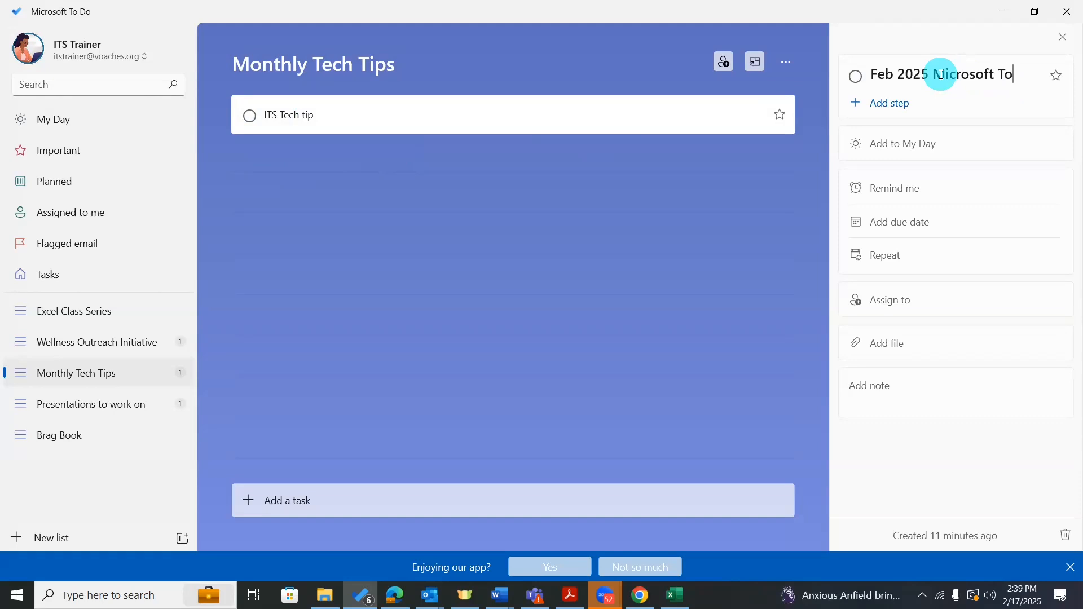
type("-Do")
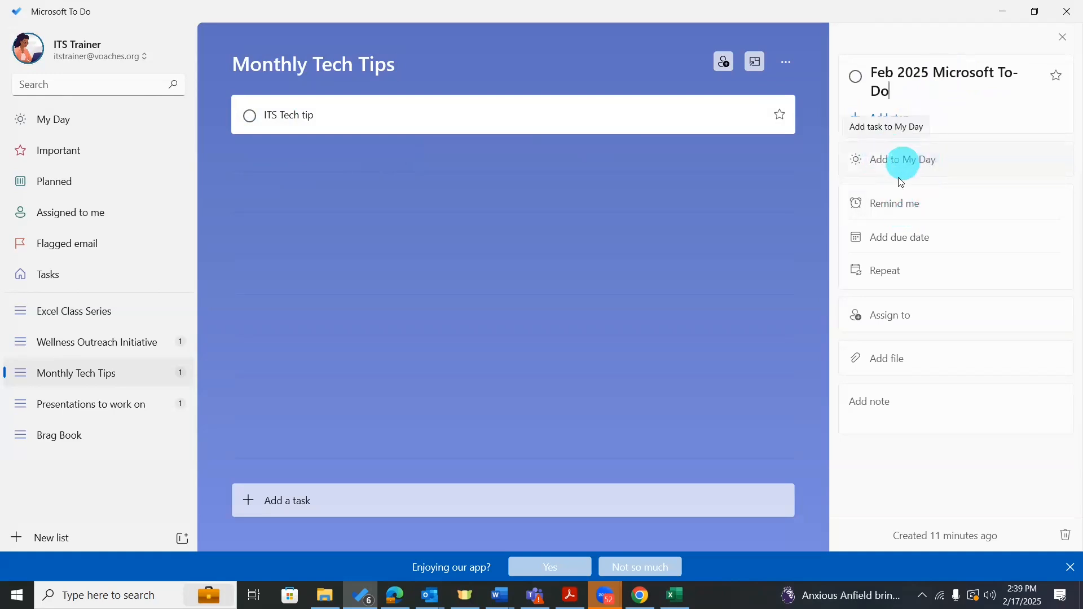
Set a reminder for 6:00 PM on Friday, February 21.
left_click(897, 208)
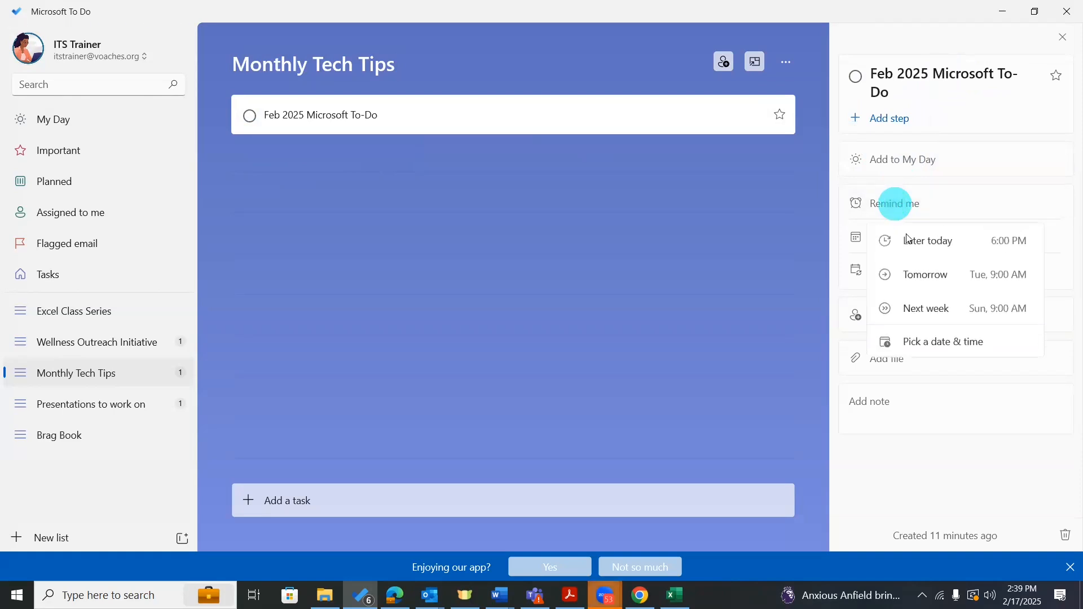
left_click(937, 344)
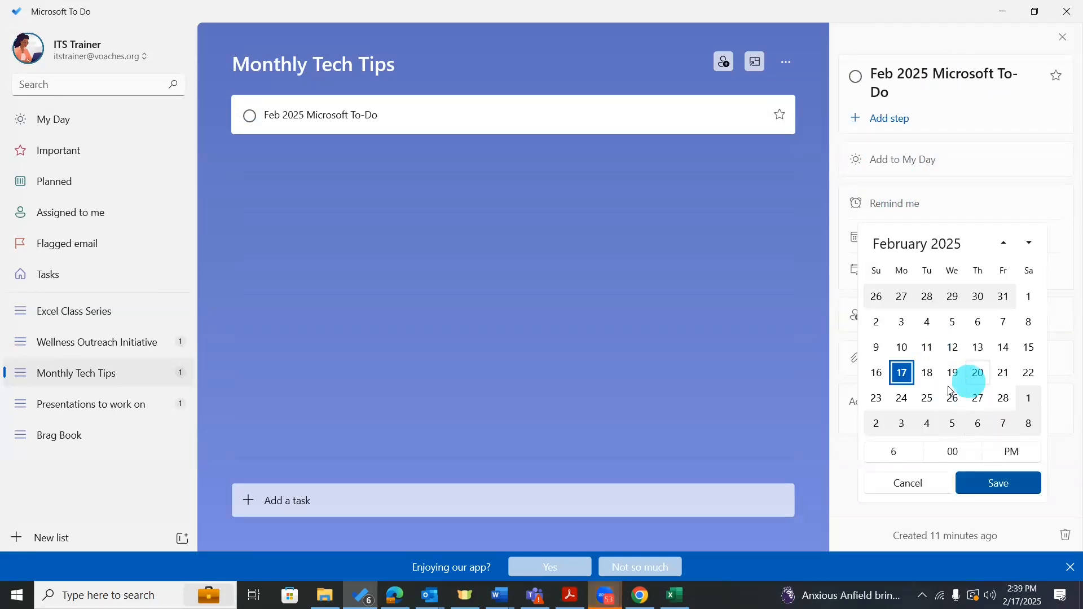
left_click(1007, 374)
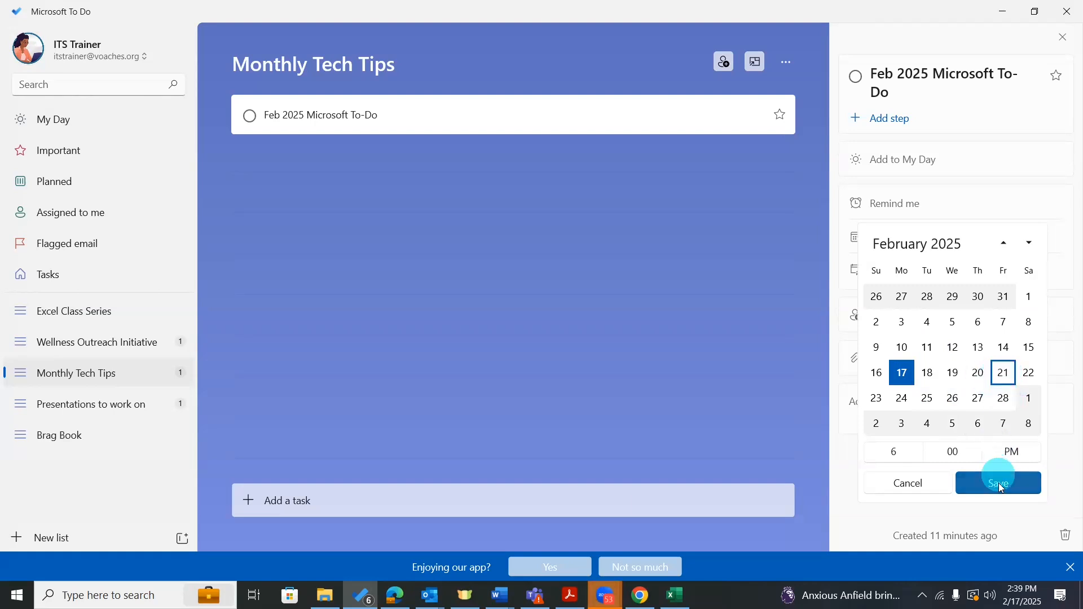
left_click(999, 485)
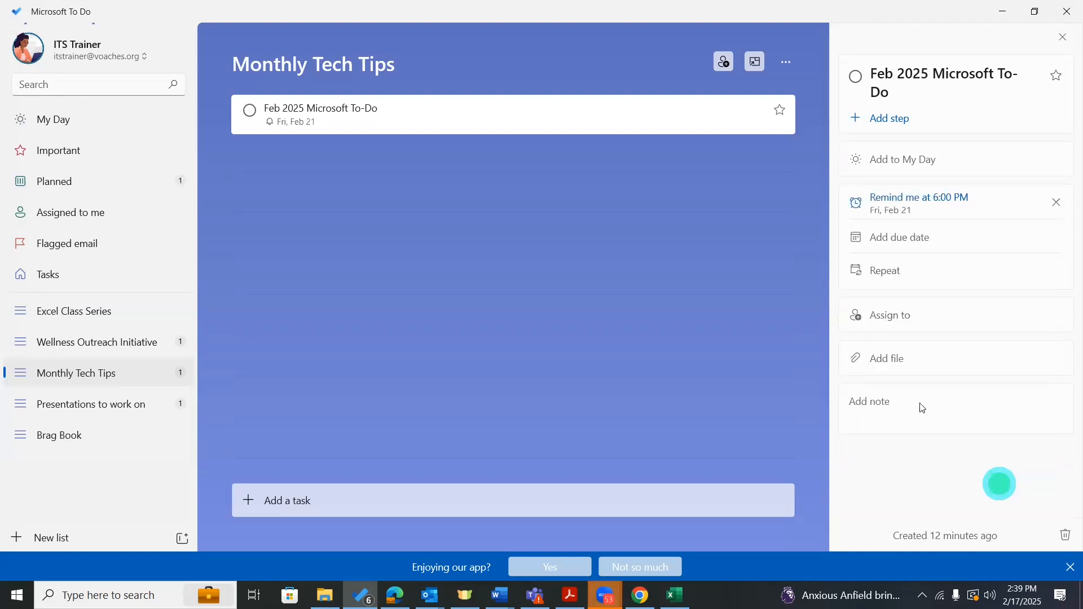
Set the task's due date to Friday, February 28.
left_click(900, 238)
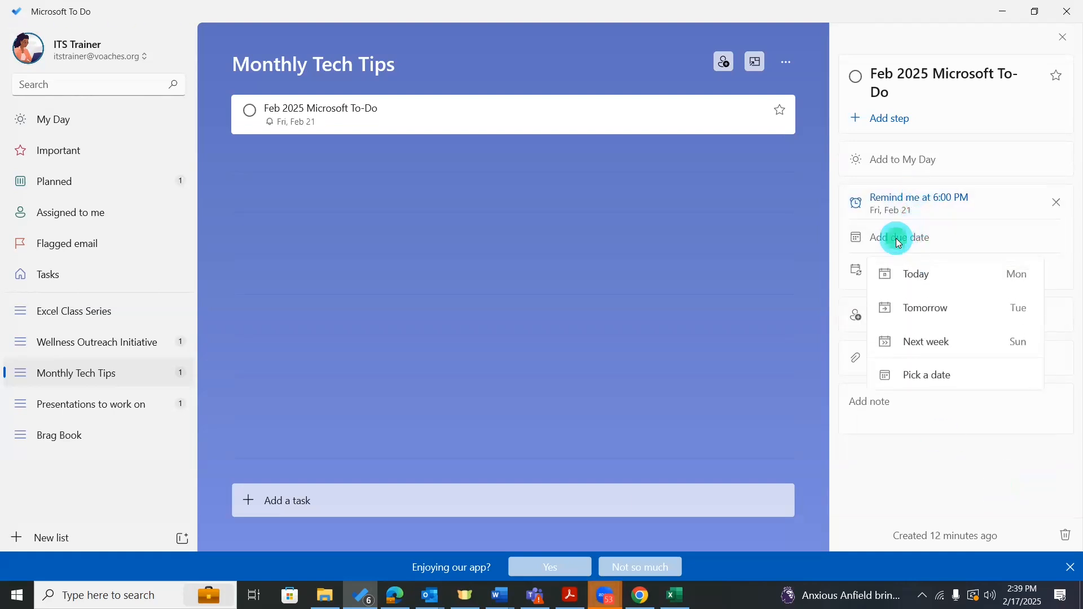
left_click(922, 374)
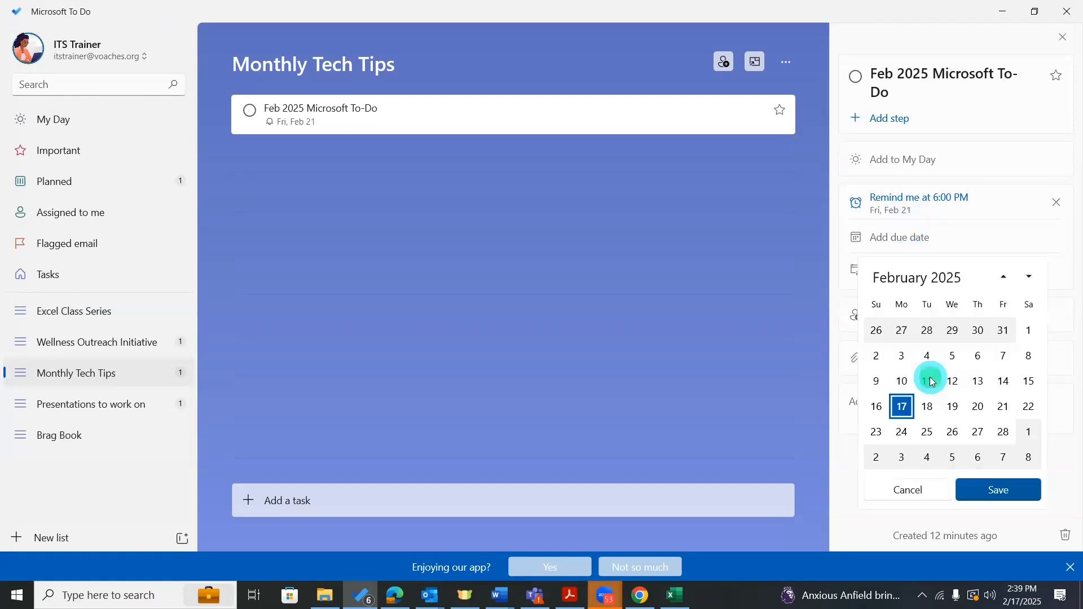
left_click(1003, 432)
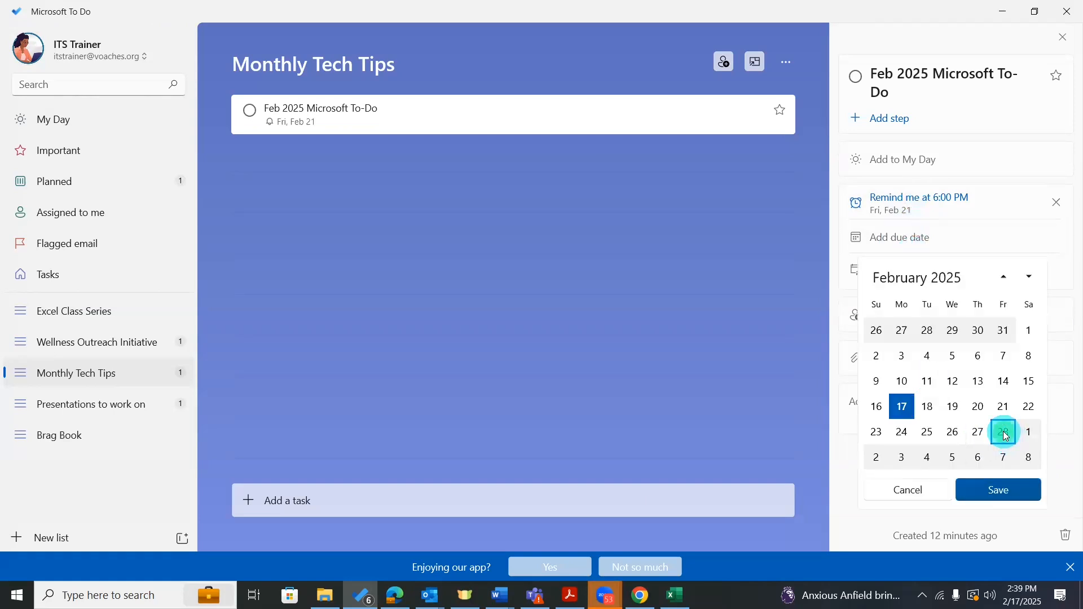
left_click(1000, 493)
left_click(1001, 496)
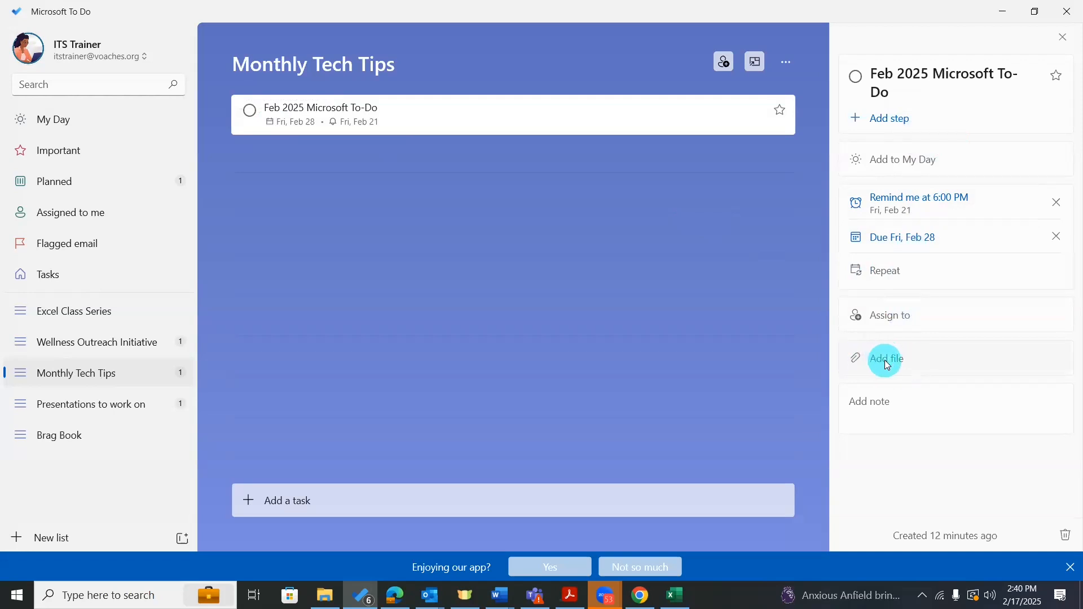
Add the note 'Be sure to talk about the GTD Method by David Allen.' and close the details.
left_click(883, 398)
type("Be s")
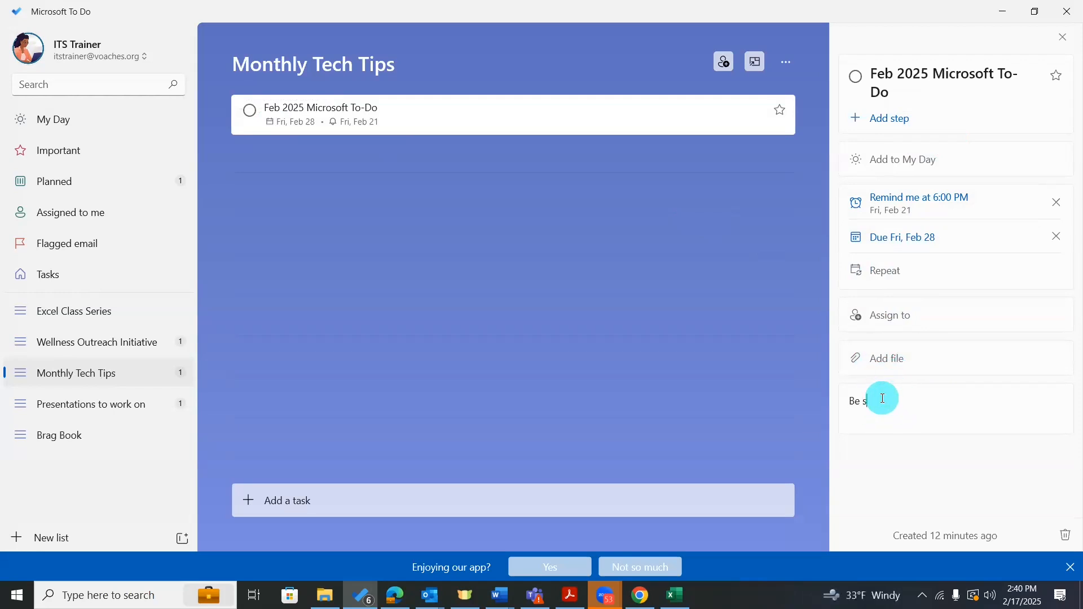
type("ure to talk about the GTD Method by David ")
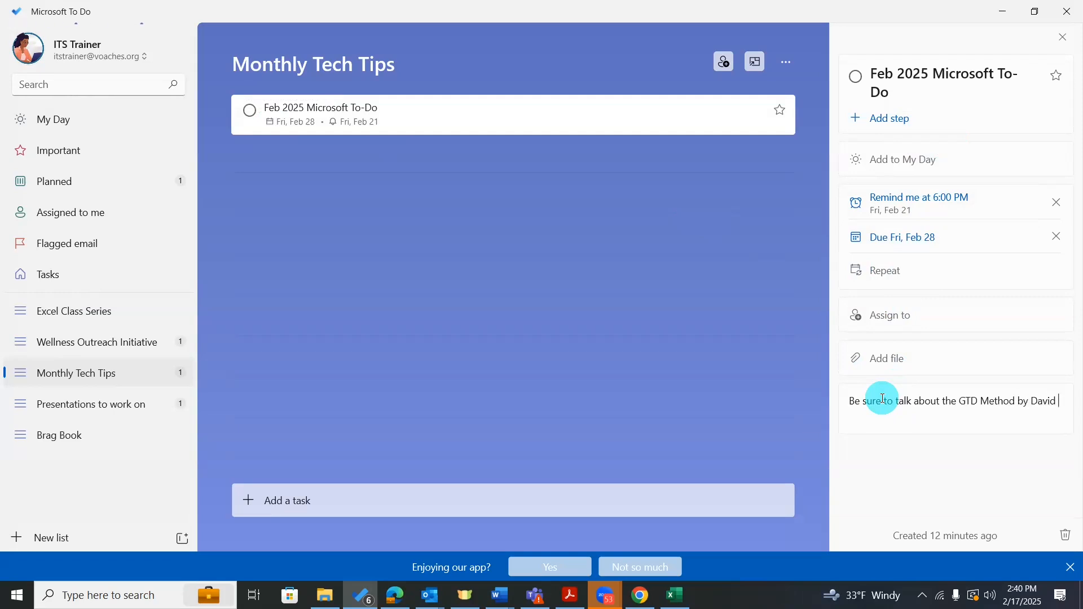
type("Allen.")
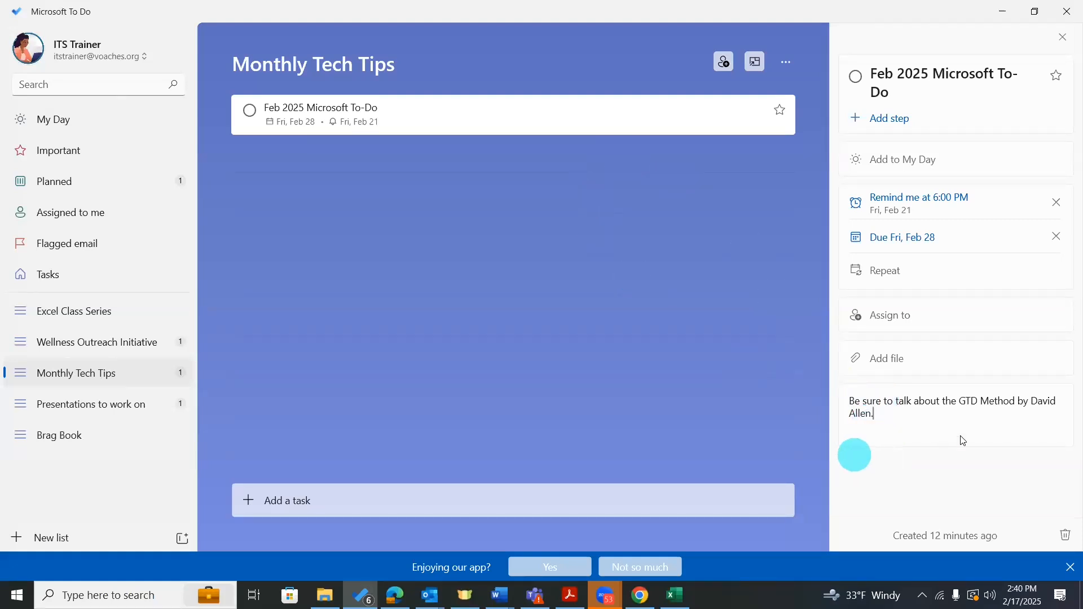
left_click(1065, 37)
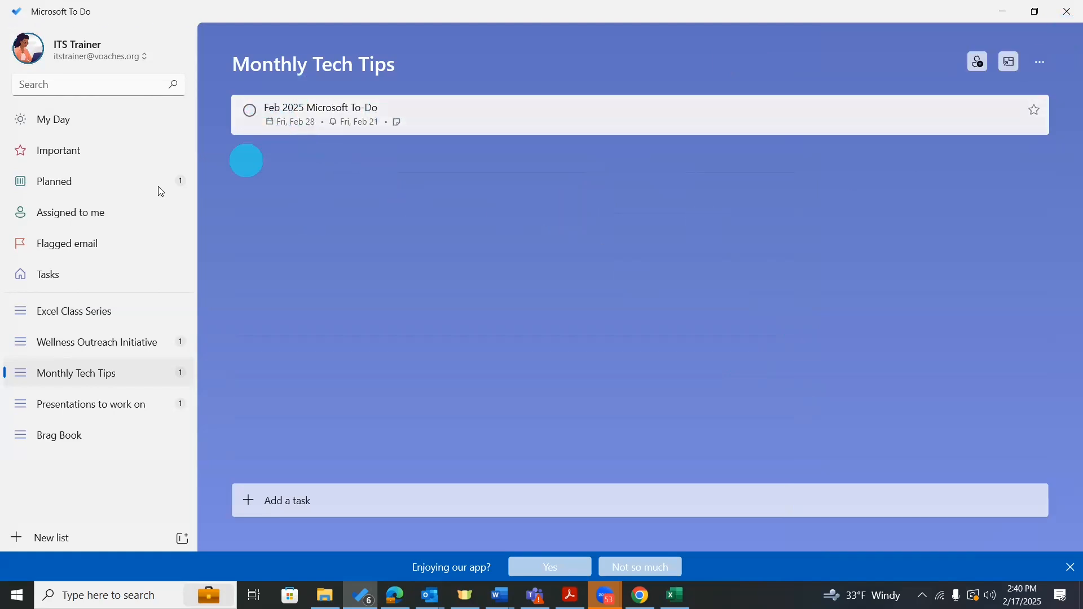
Review the Planned and Excel Class Series lists, then view the completed curriculum task's six steps in Brag Book.
left_click(92, 185)
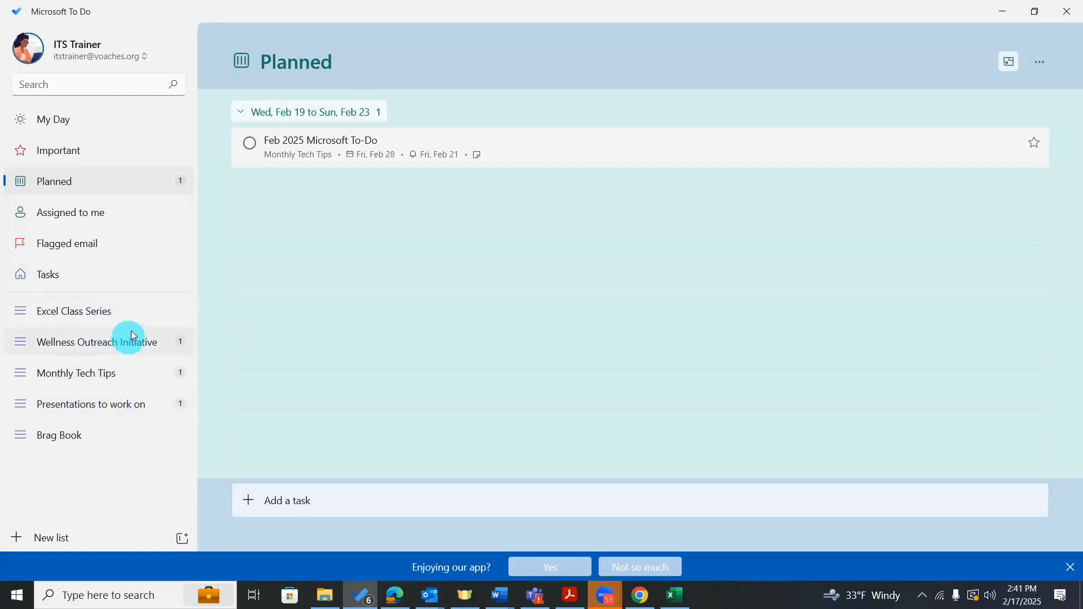
left_click(131, 311)
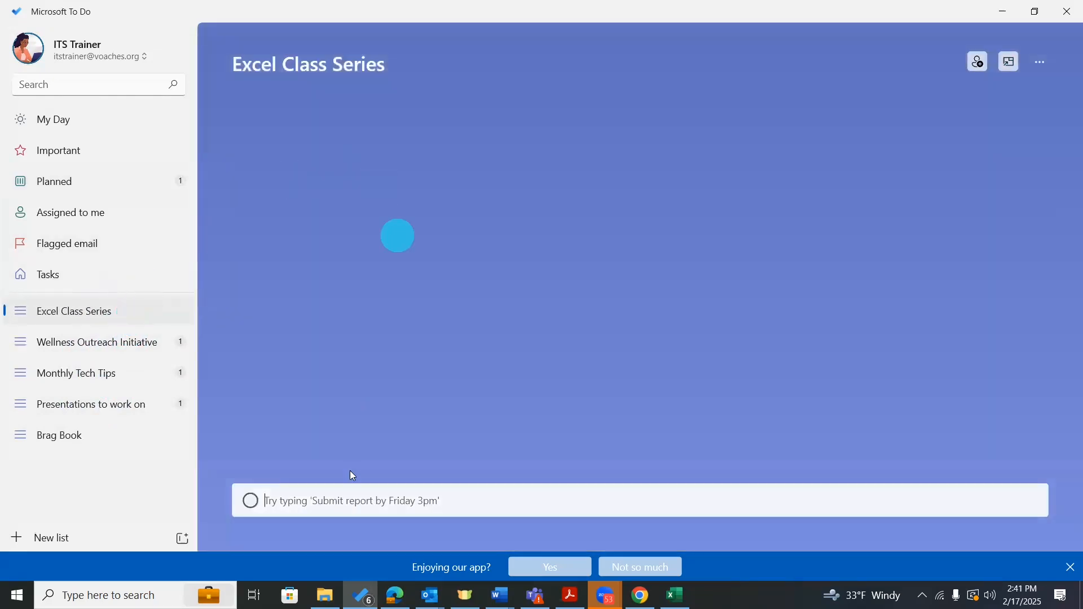
left_click(117, 432)
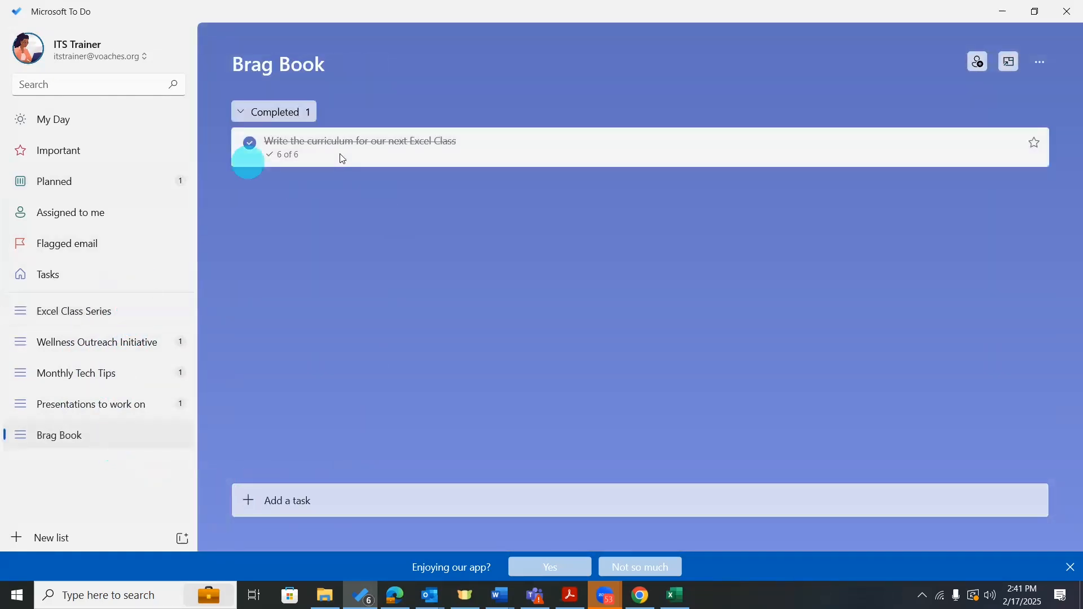
left_click(326, 147)
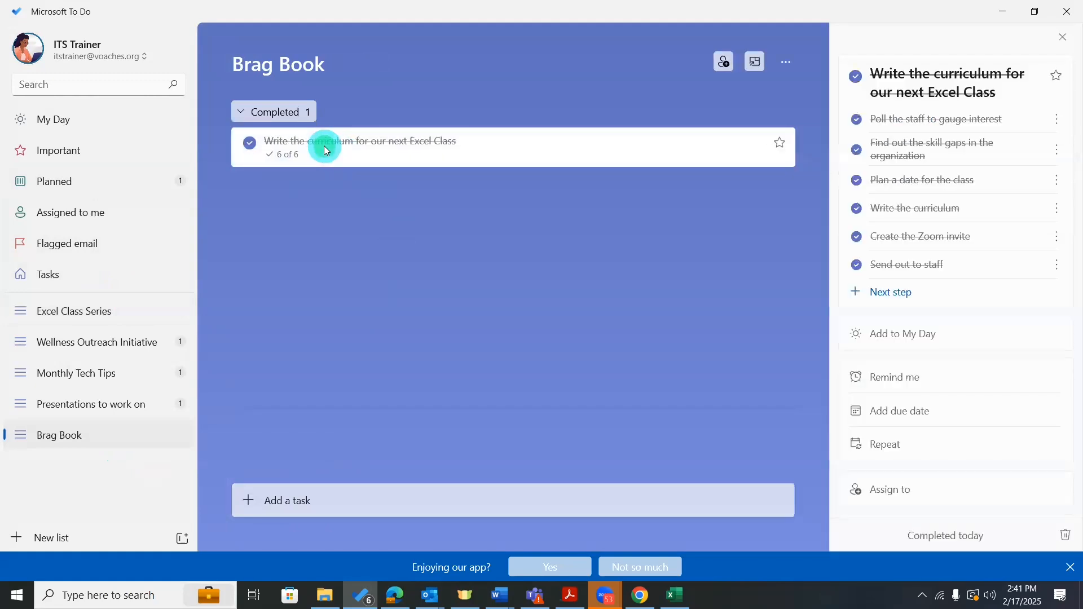